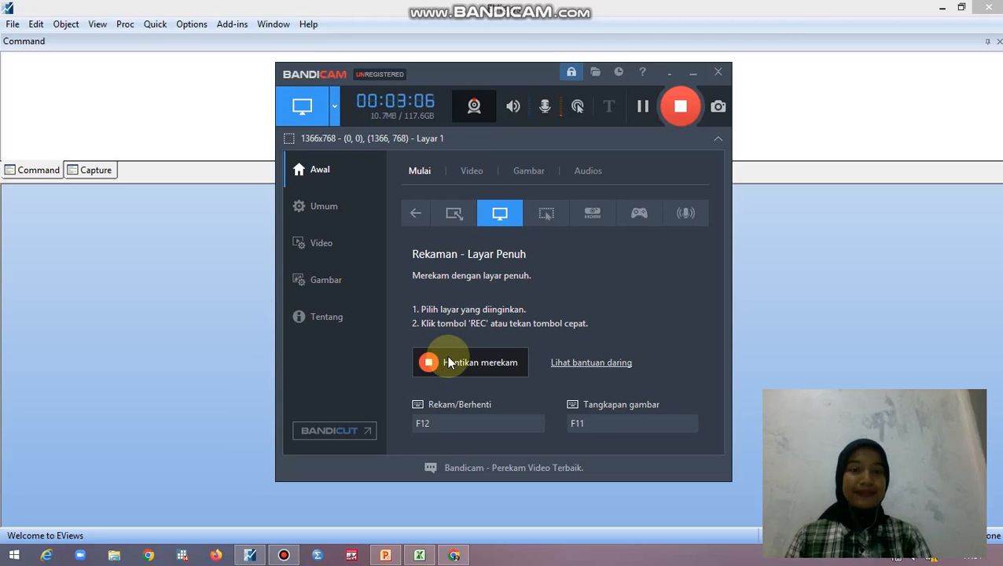
left_click(449, 363)
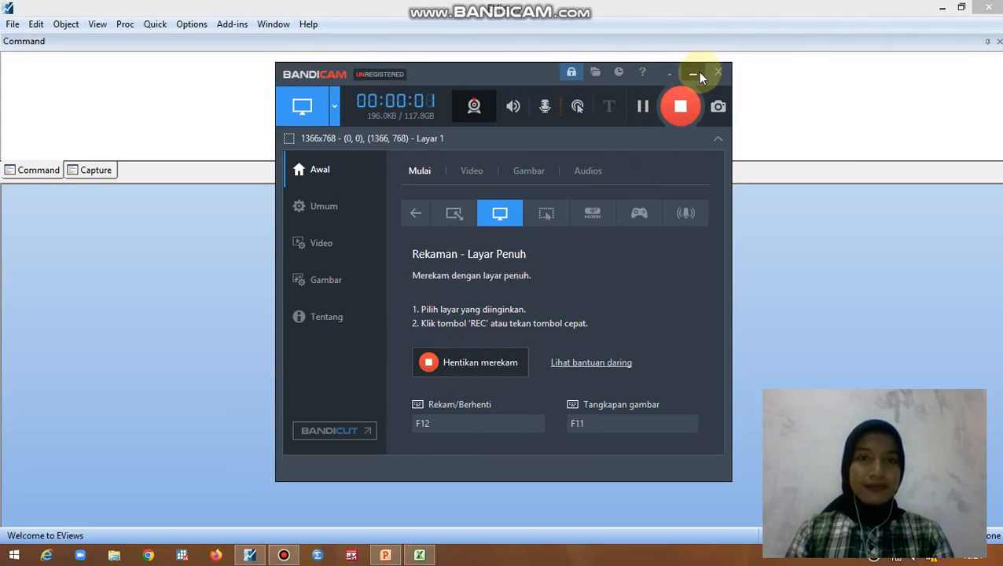
left_click(693, 72)
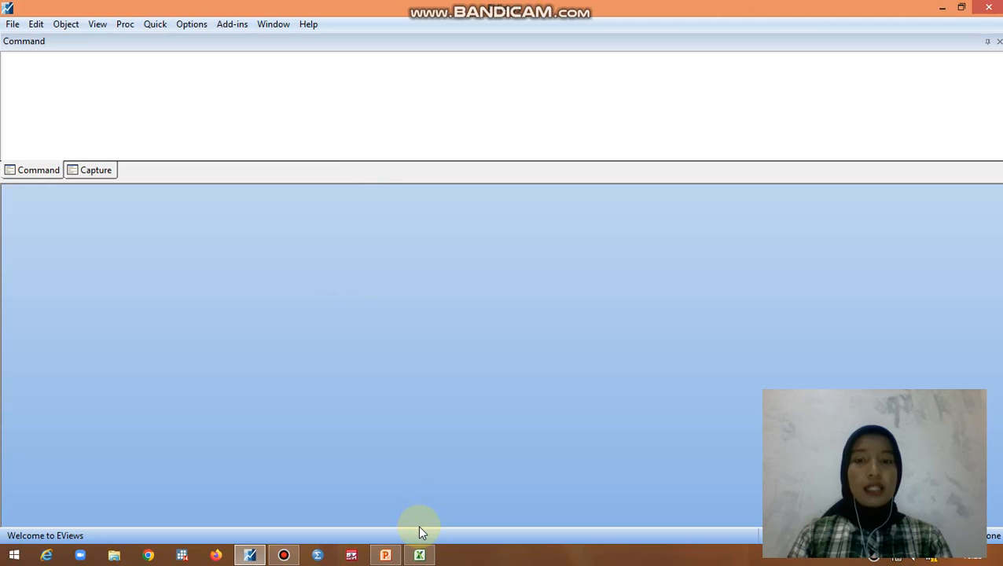
Switch to the Excel workbook to view the Panel sheet's data beside EViews, and minimize it again.
left_click(421, 555)
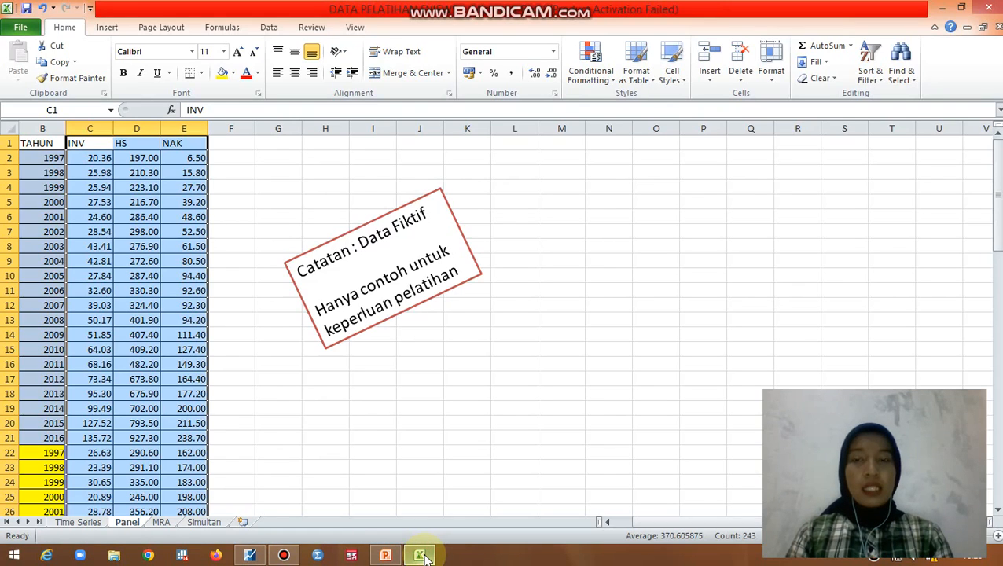
key("super+Right")
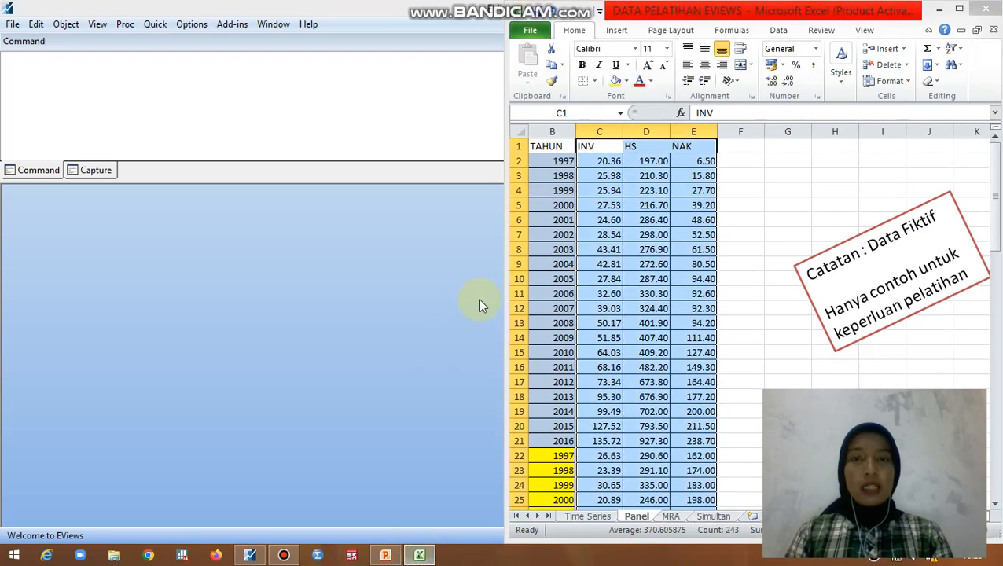
left_click(940, 8)
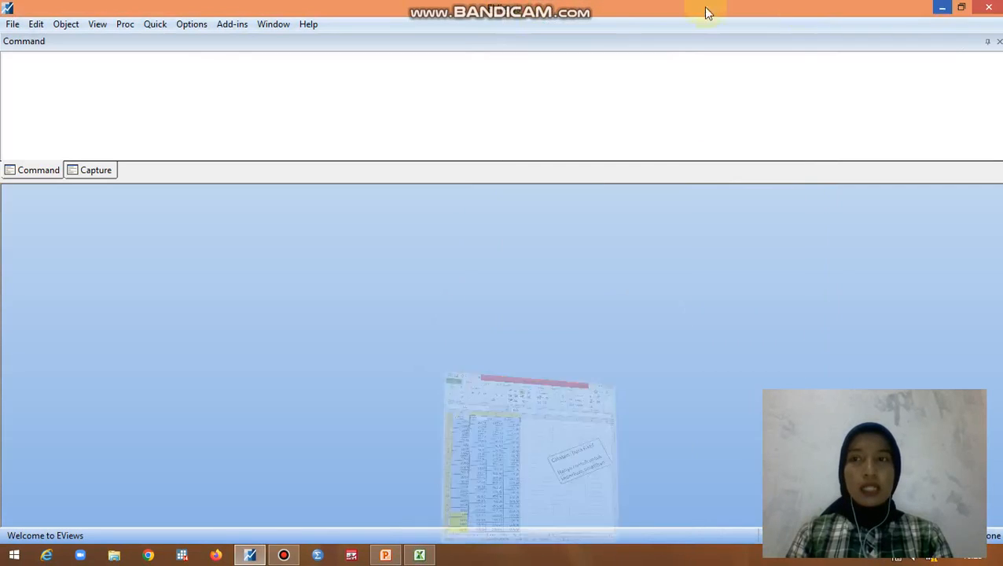
Start a new workfile and set its structure type to Balanced Panel.
left_click(14, 24)
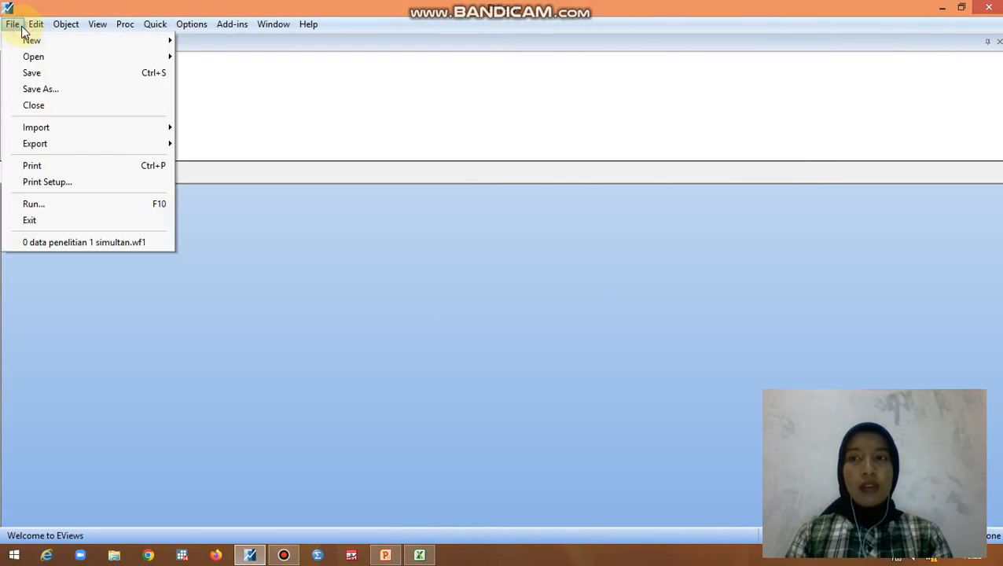
mouse_move(27, 45)
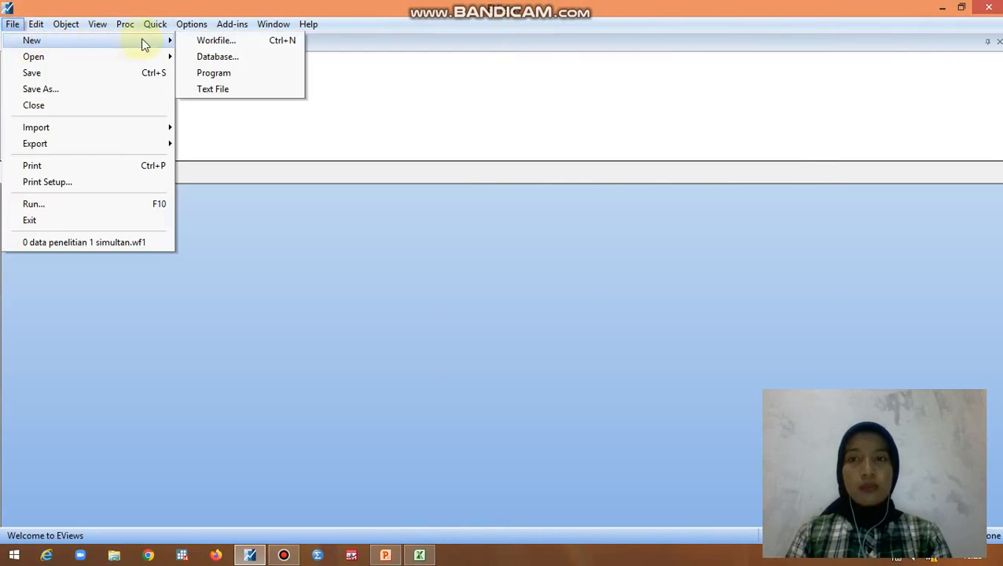
left_click(180, 41)
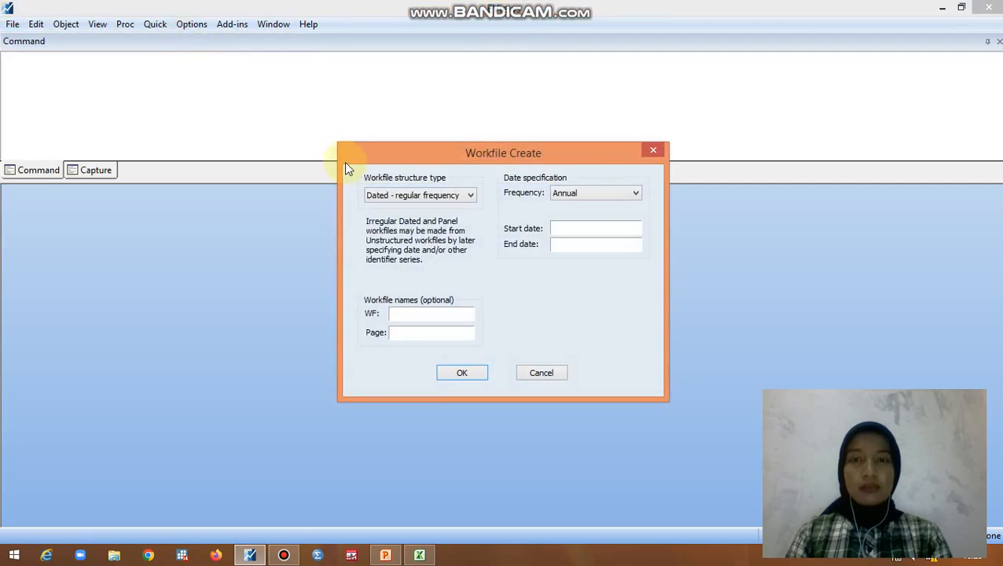
left_click(412, 195)
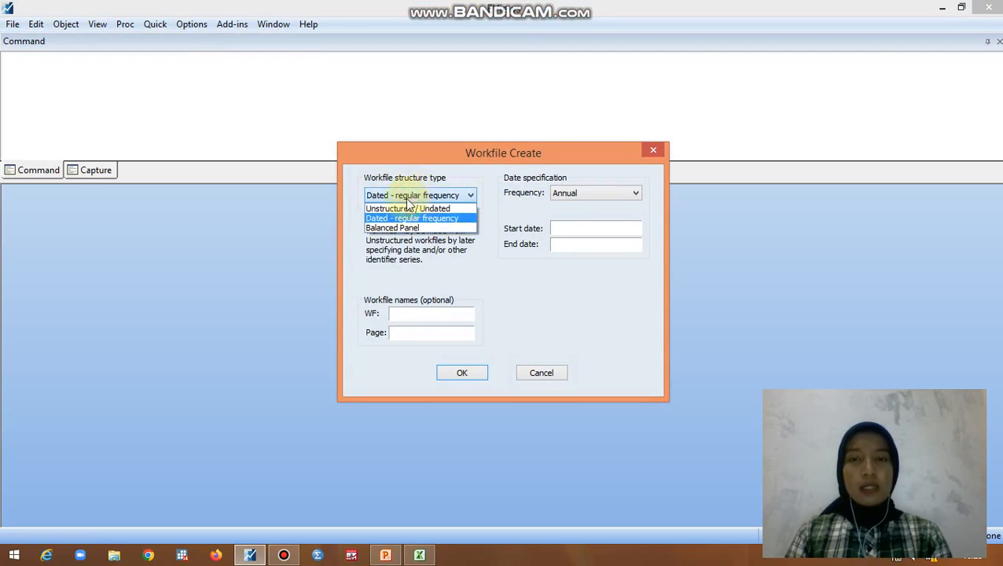
left_click(393, 227)
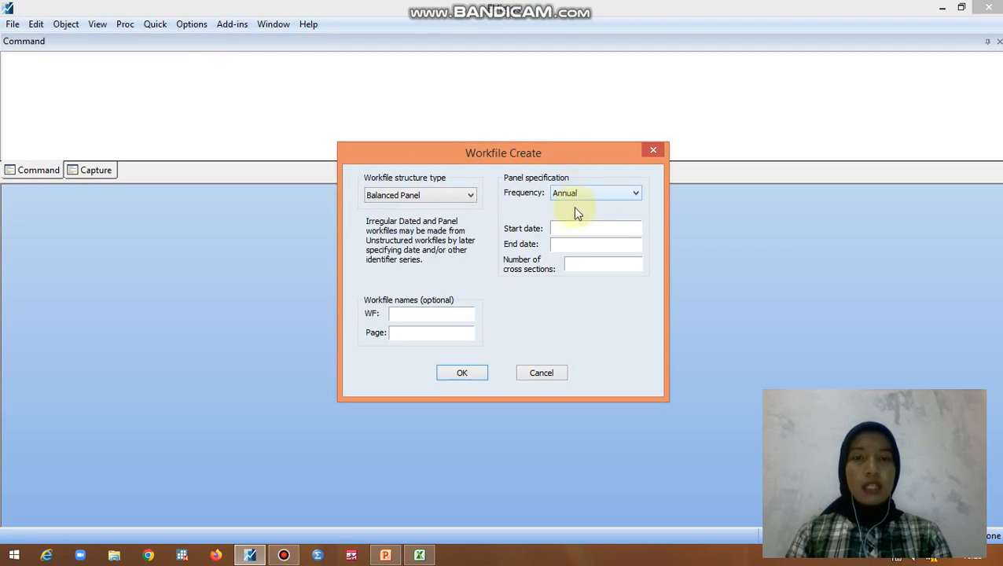
Create the annual panel workfile with start date 1997, end date 2016 and 4 cross sections.
left_click(566, 231)
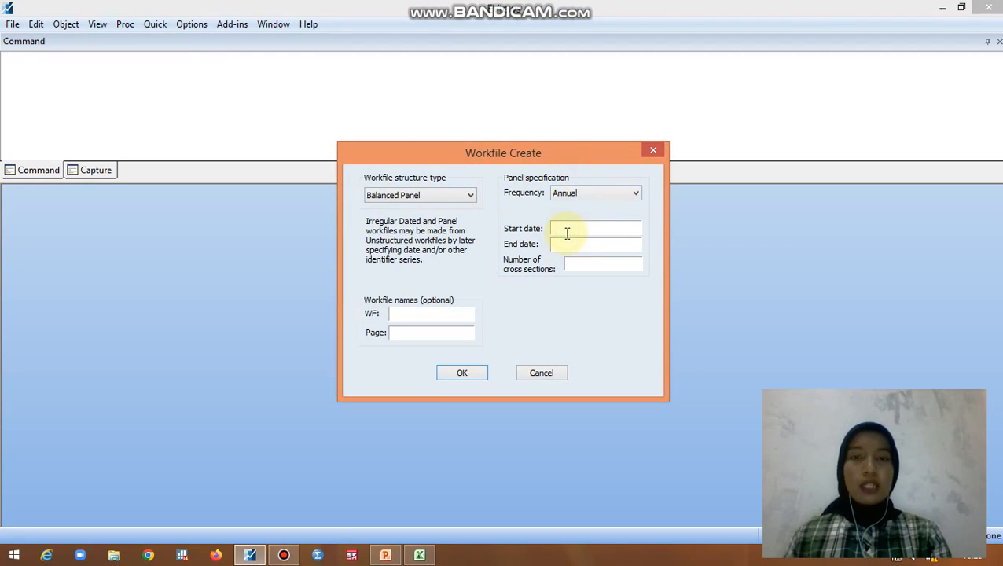
type("1997")
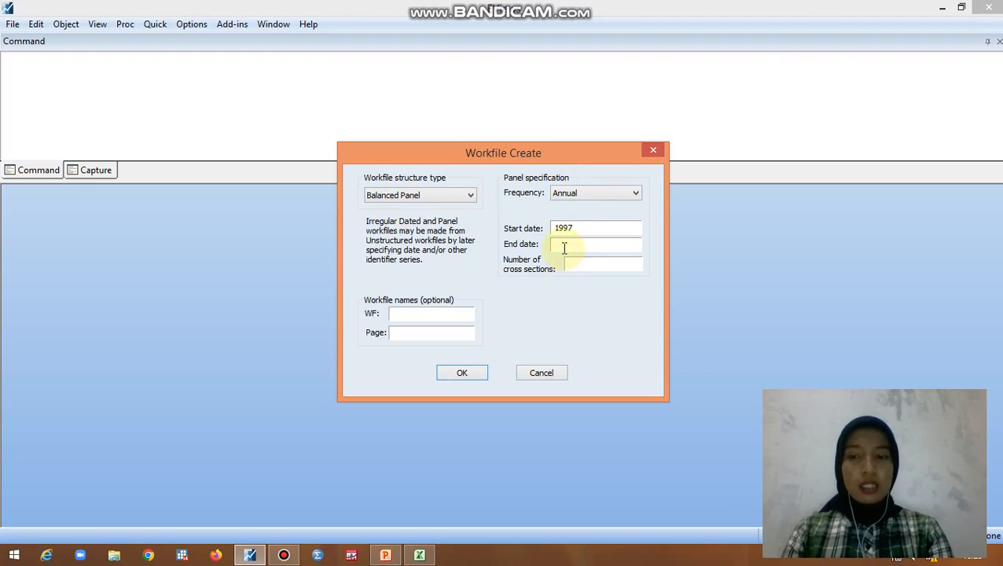
type("201")
key("BackSpace")
key("BackSpace")
key("BackSpace")
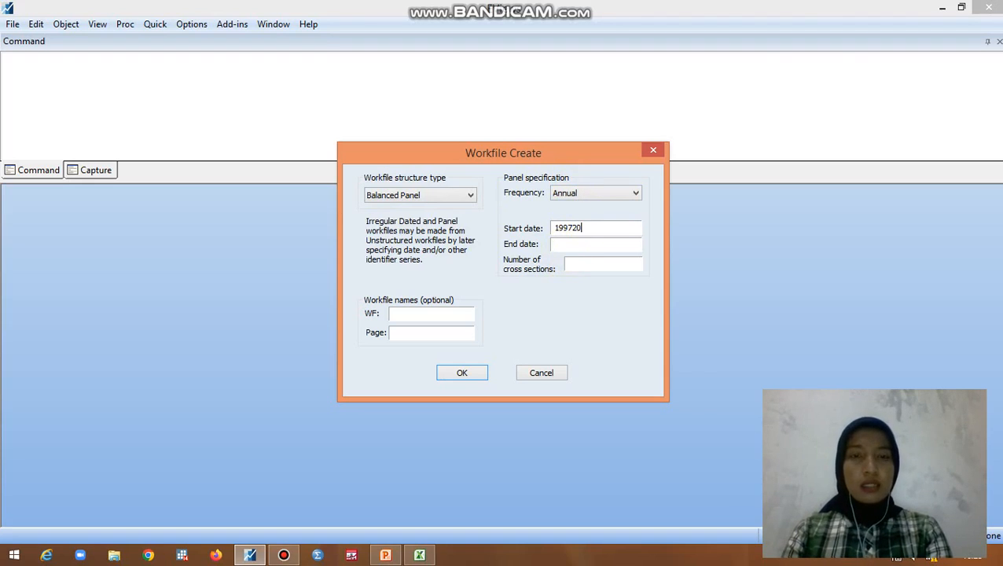
left_click(555, 276)
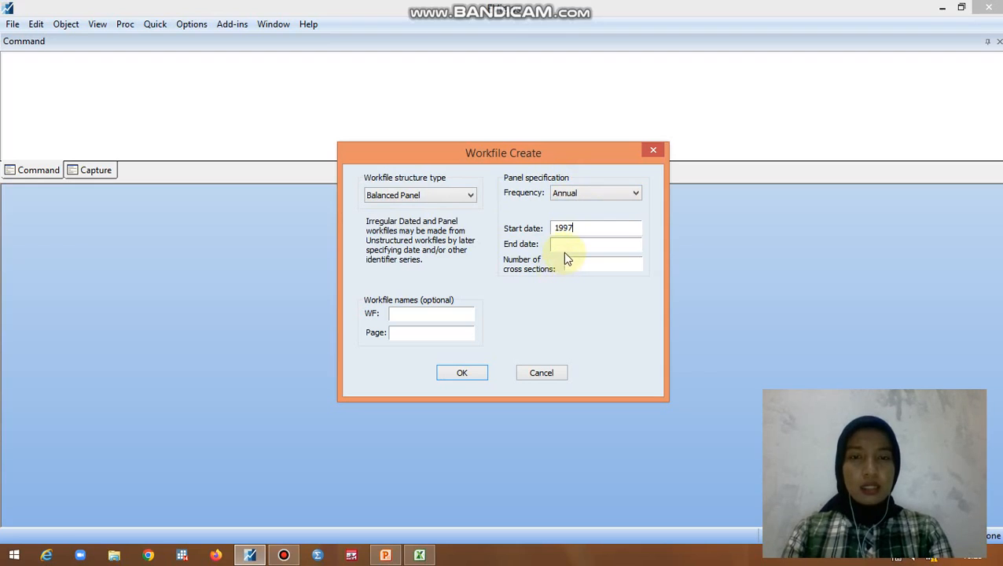
left_click(565, 243)
type("2016")
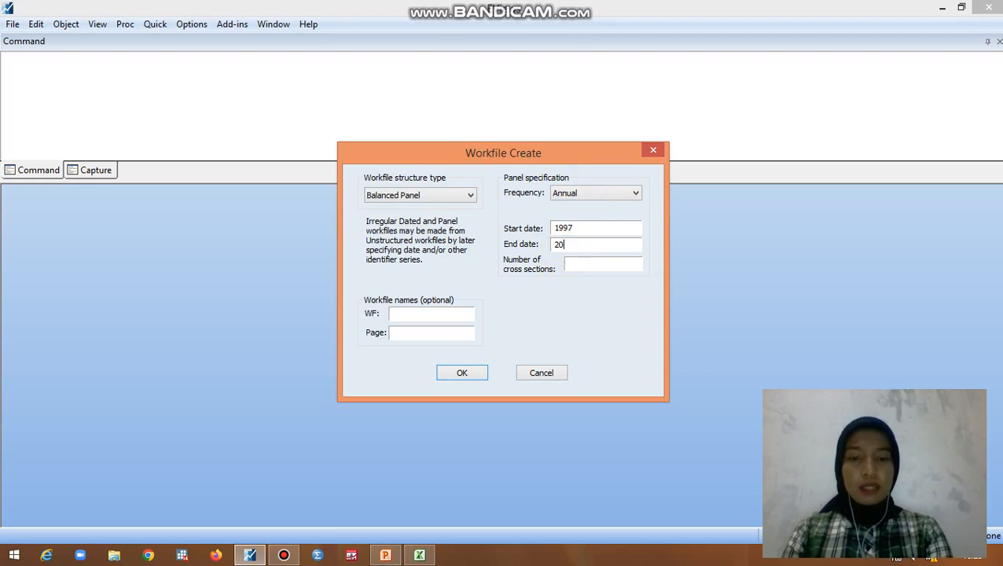
left_click(574, 263)
type("4")
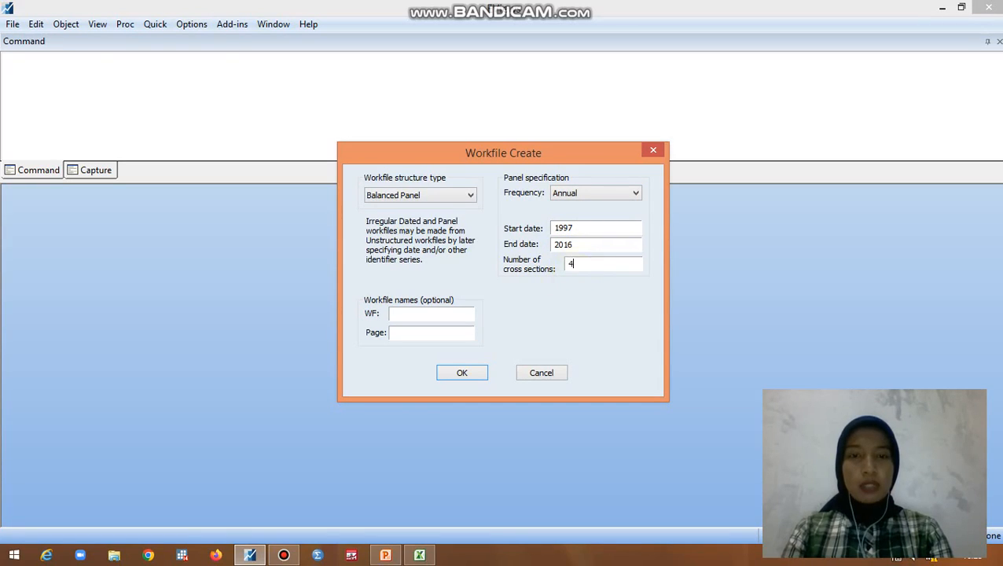
left_click(452, 376)
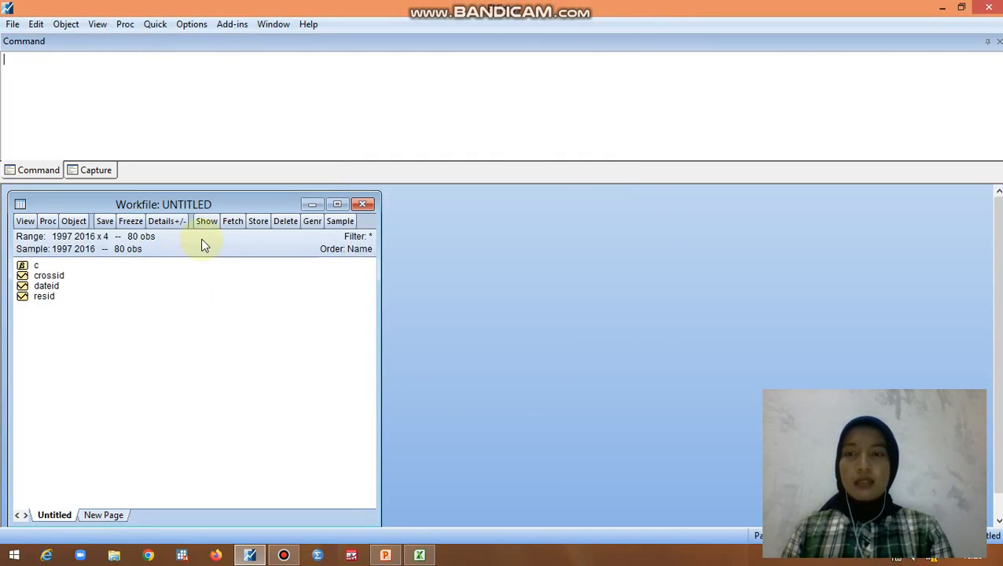
Open an empty group for series entry and select the series-name cell above the first column's data.
left_click(154, 28)
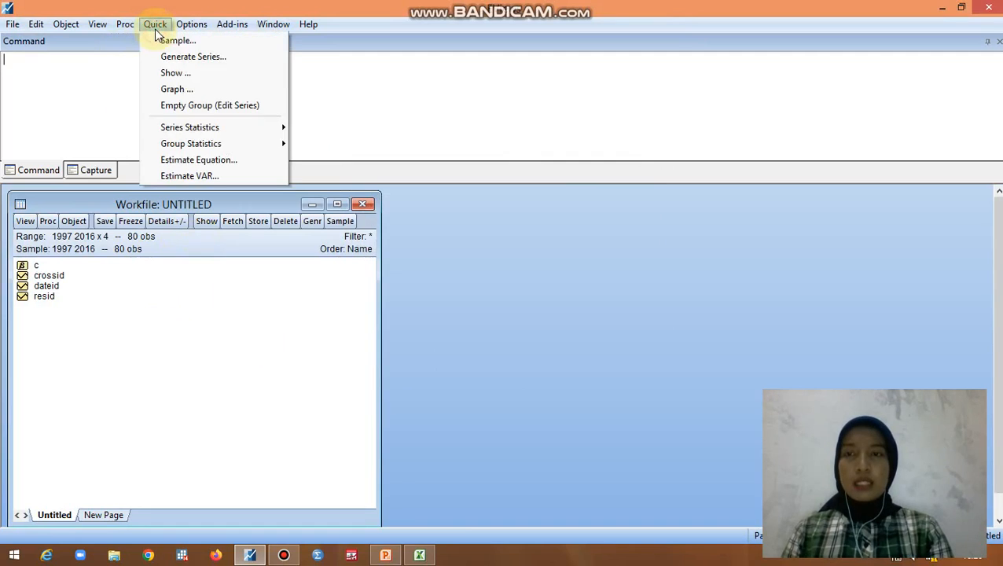
left_click(189, 106)
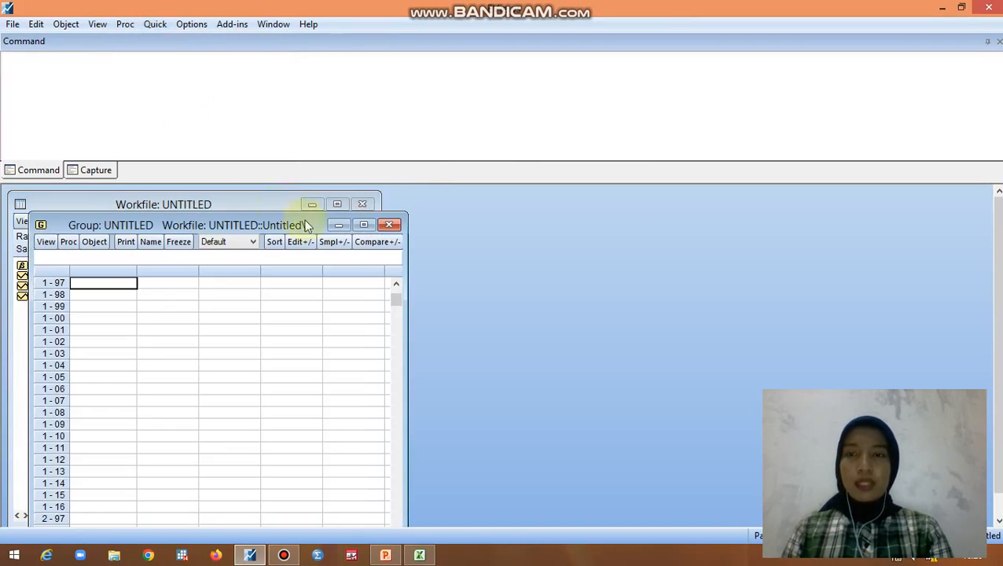
left_click_drag(296, 225, 311, 194)
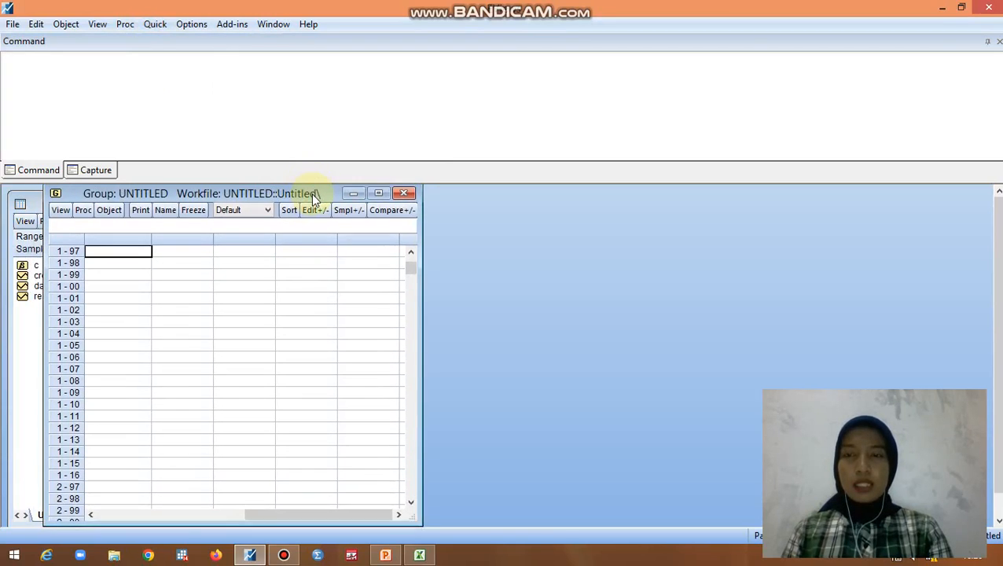
left_click(411, 255)
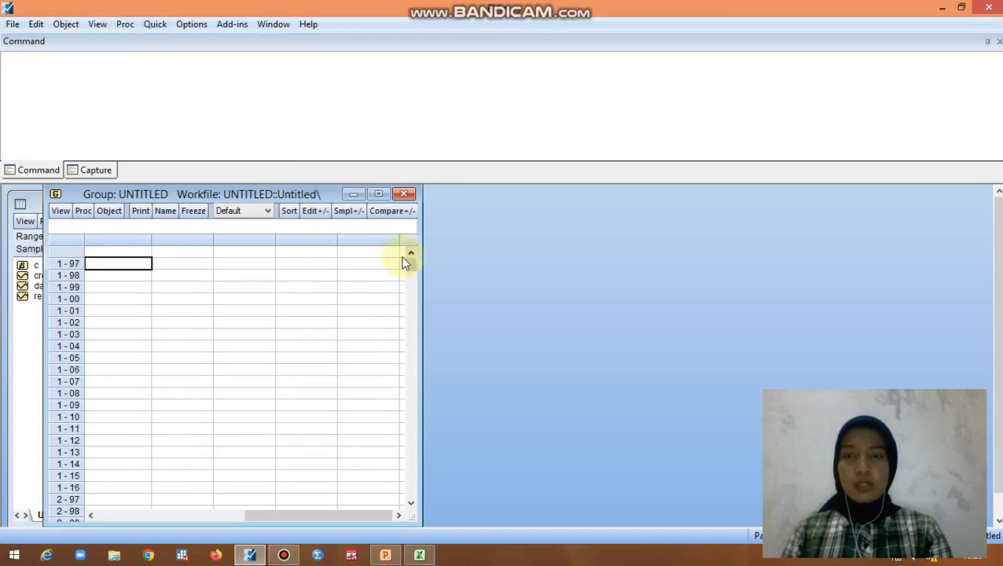
left_click(137, 252)
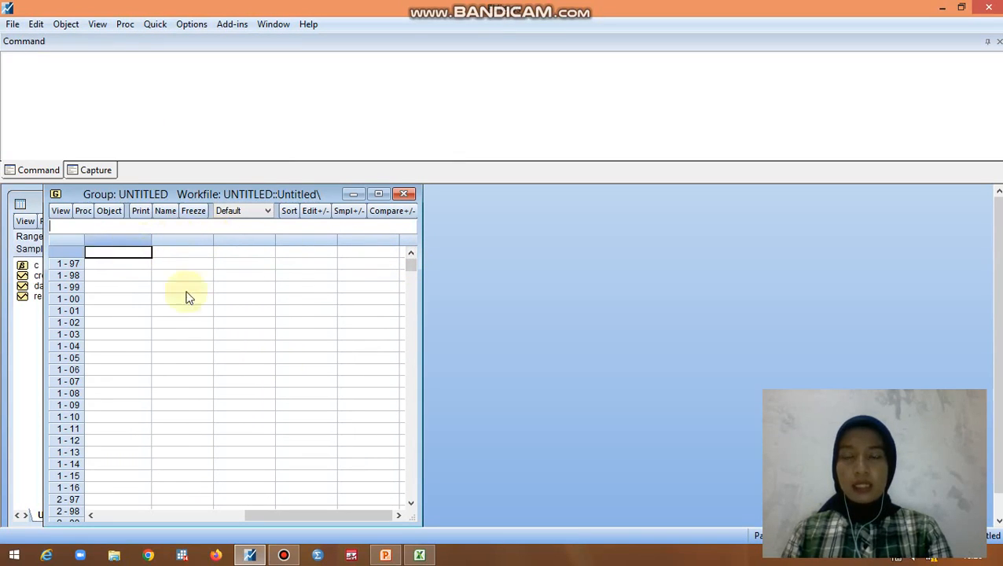
Copy the selected INV, HS and NAK data from the Excel Panel sheet into the empty EViews group, including the headers.
left_click(419, 555)
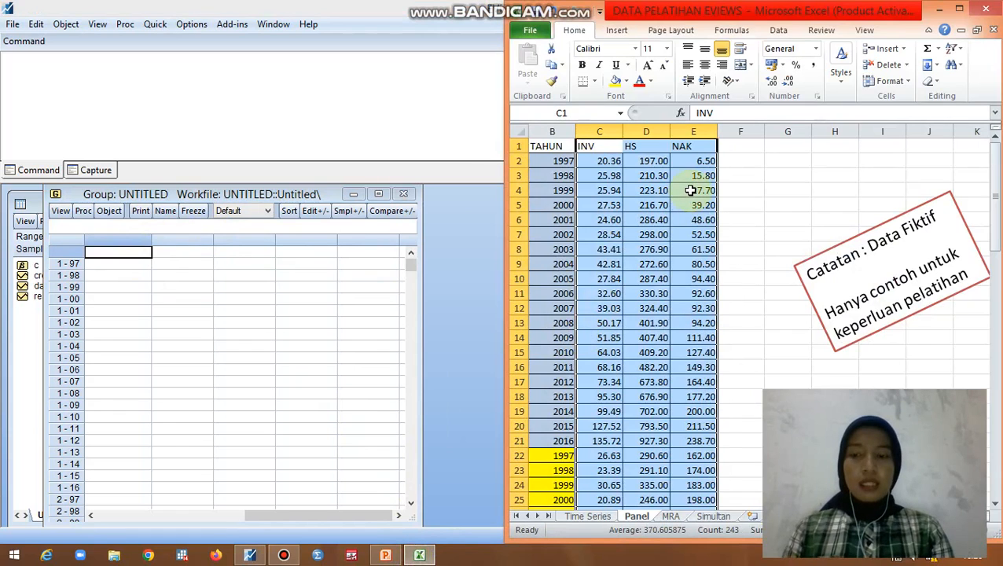
key("ctrl+c")
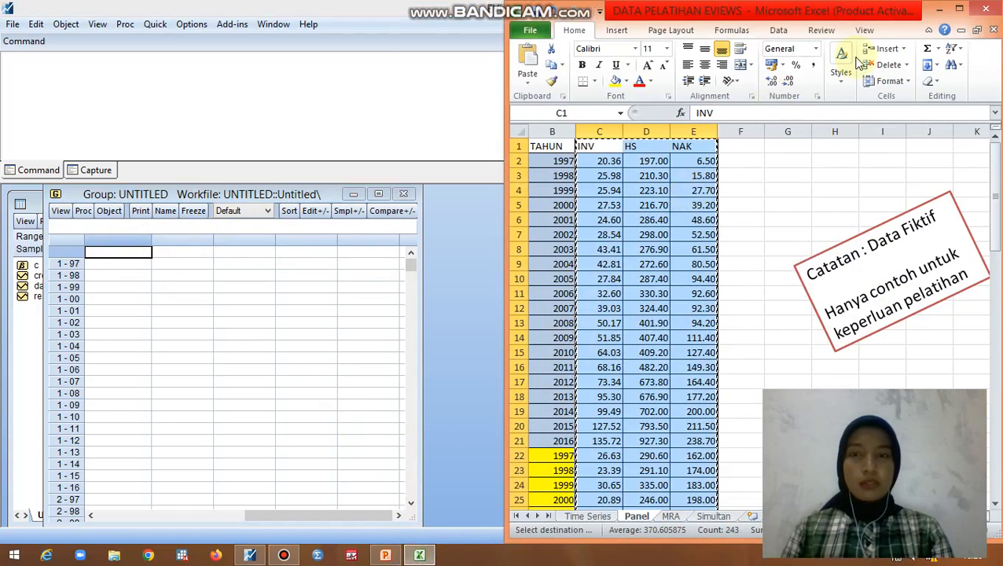
left_click(940, 10)
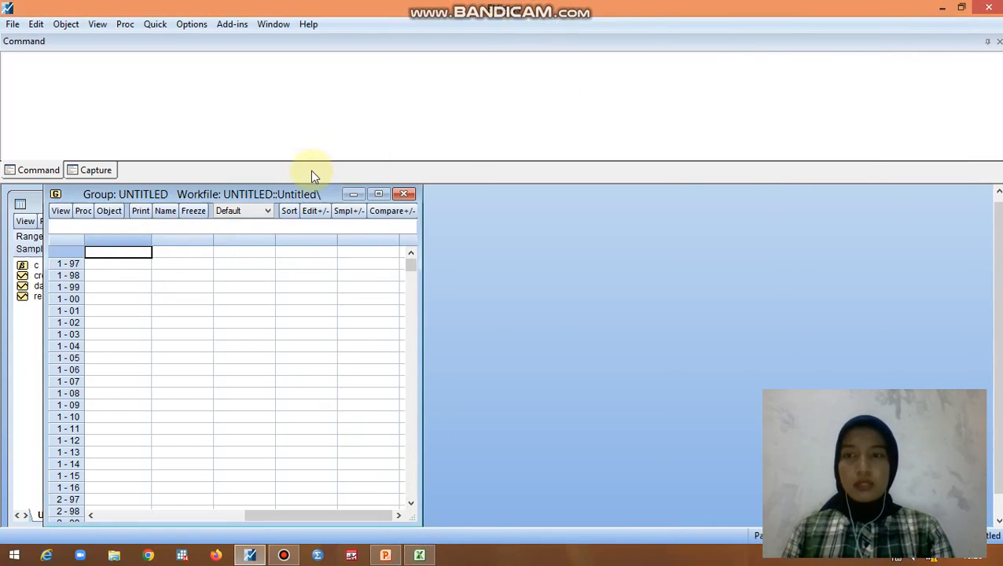
left_click(144, 255)
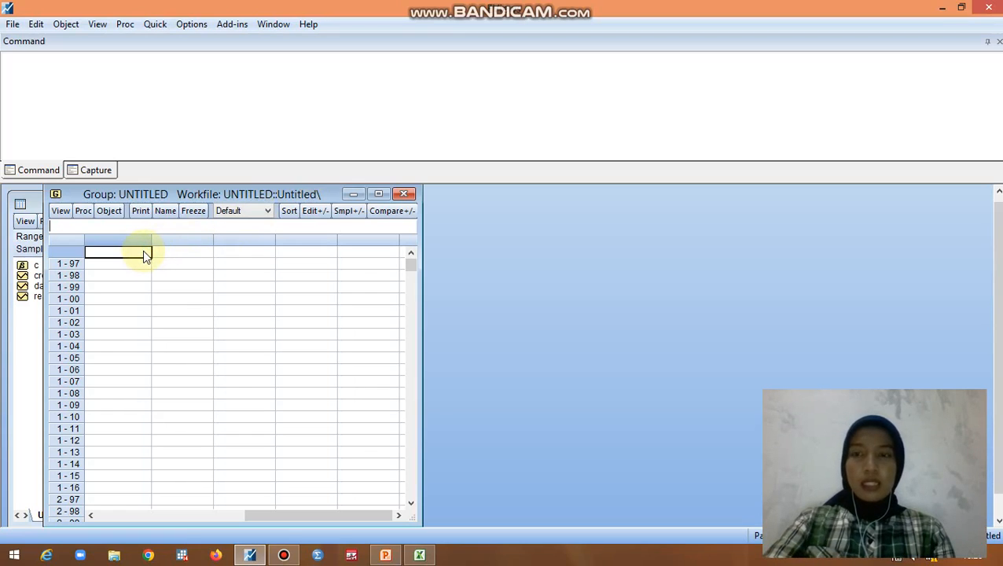
key("ctrl+v")
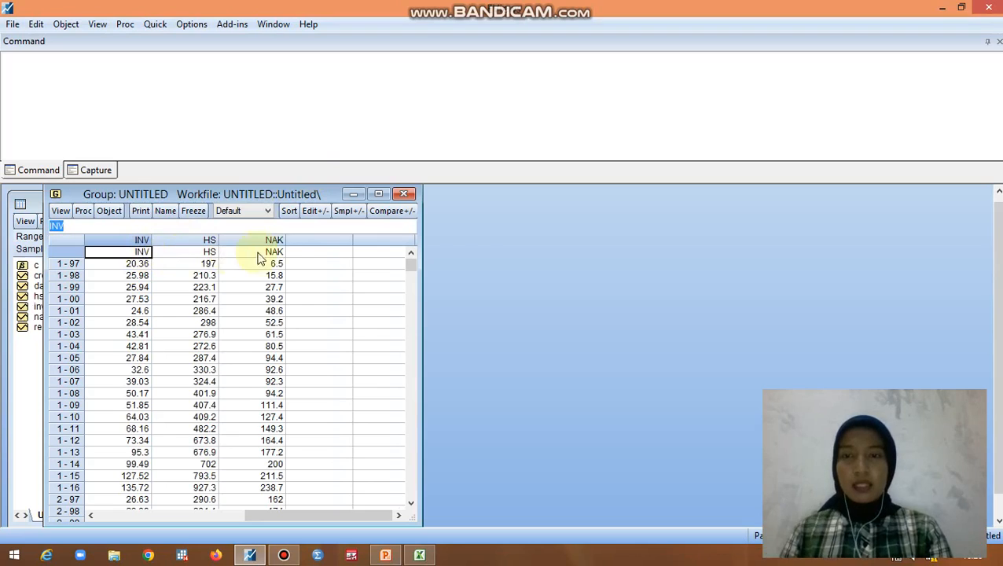
Name the group group01 and close its window.
left_click(166, 212)
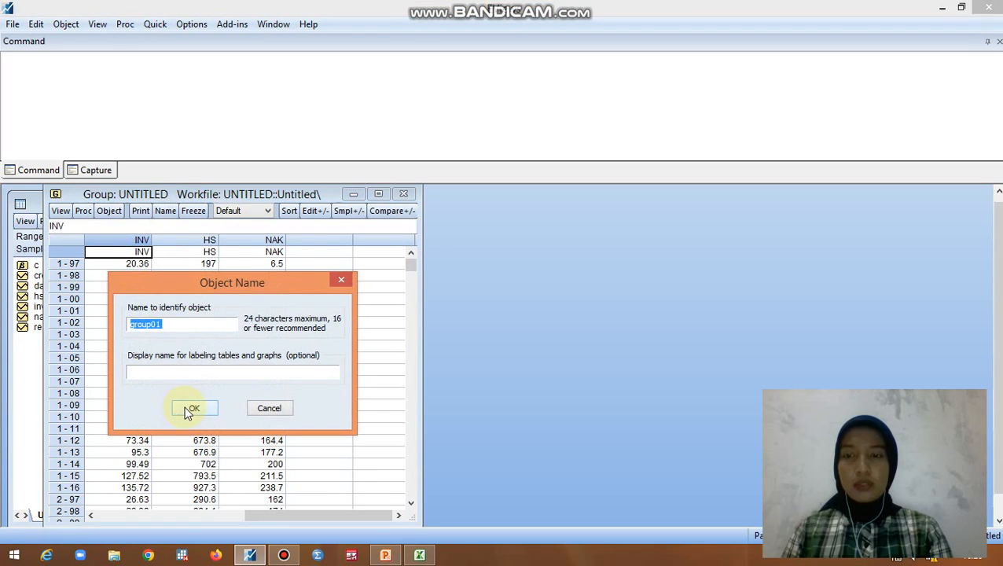
left_click(189, 410)
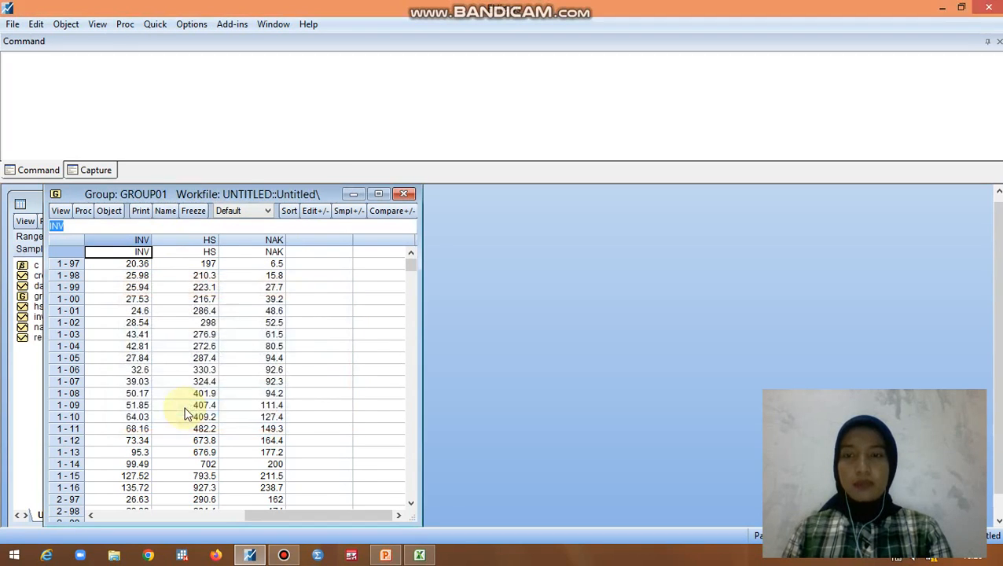
left_click(405, 194)
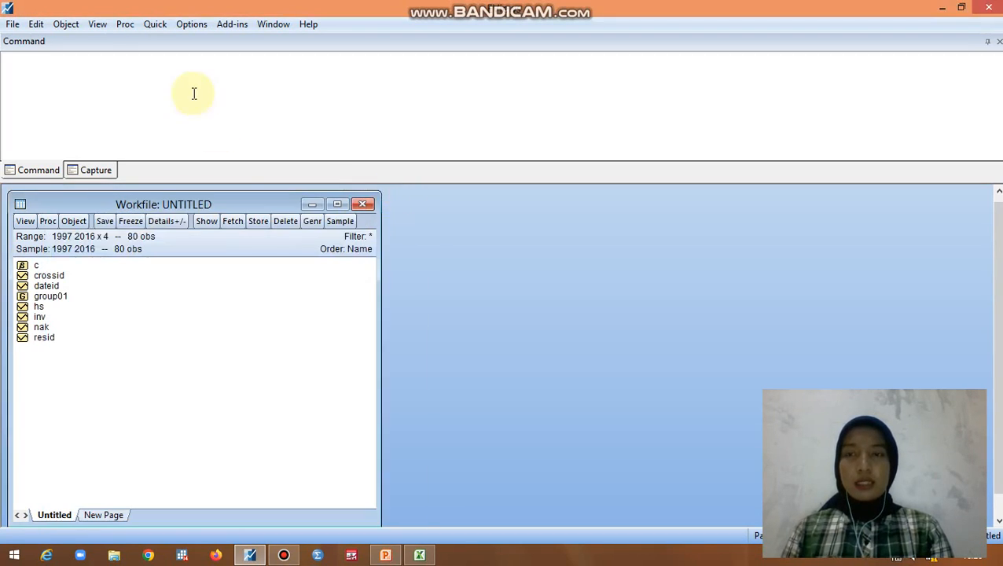
Estimate a least squares equation with the specification inv c hs nak over 1997 2016, and move its output window clear of the workfile list.
left_click(155, 25)
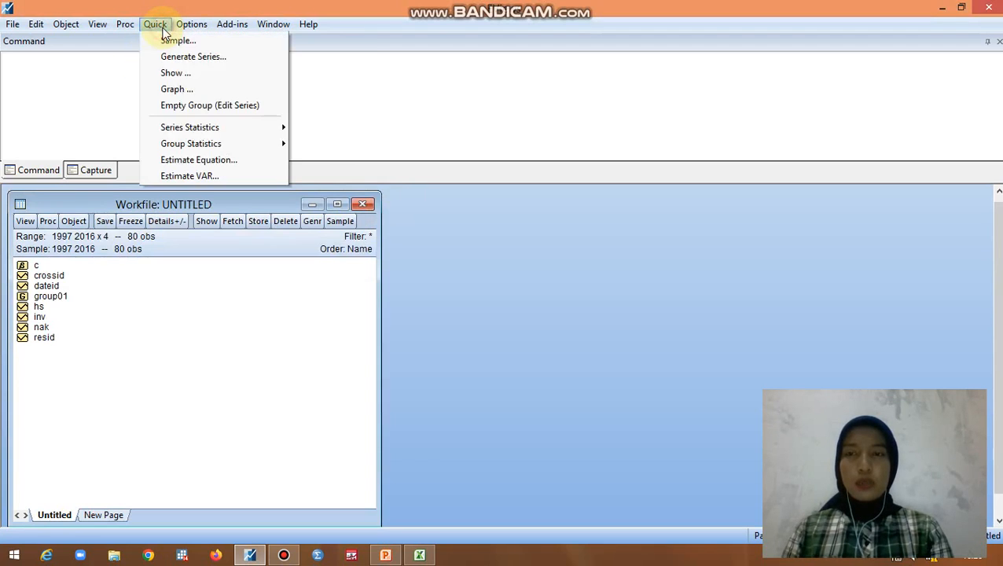
left_click(187, 161)
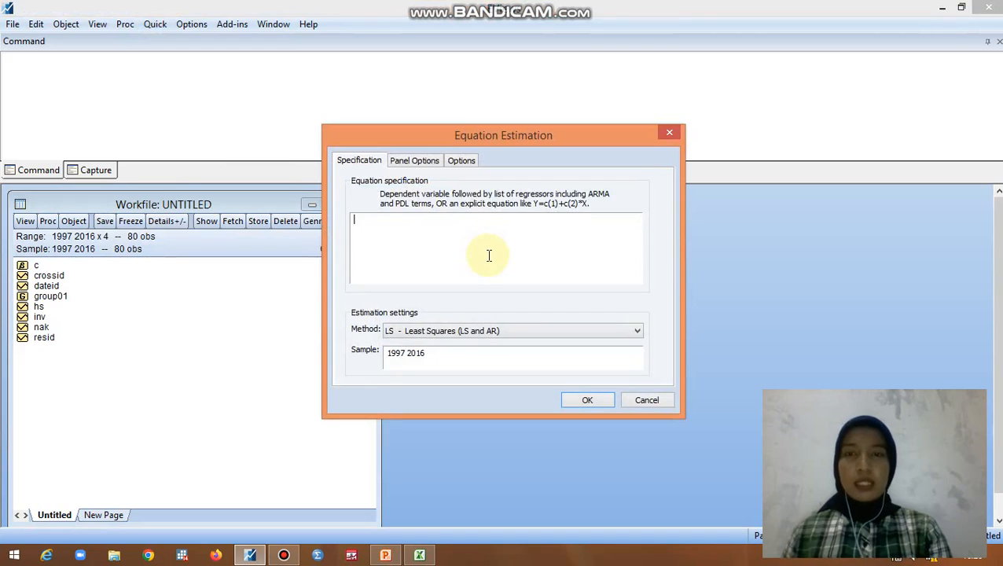
type("inv ")
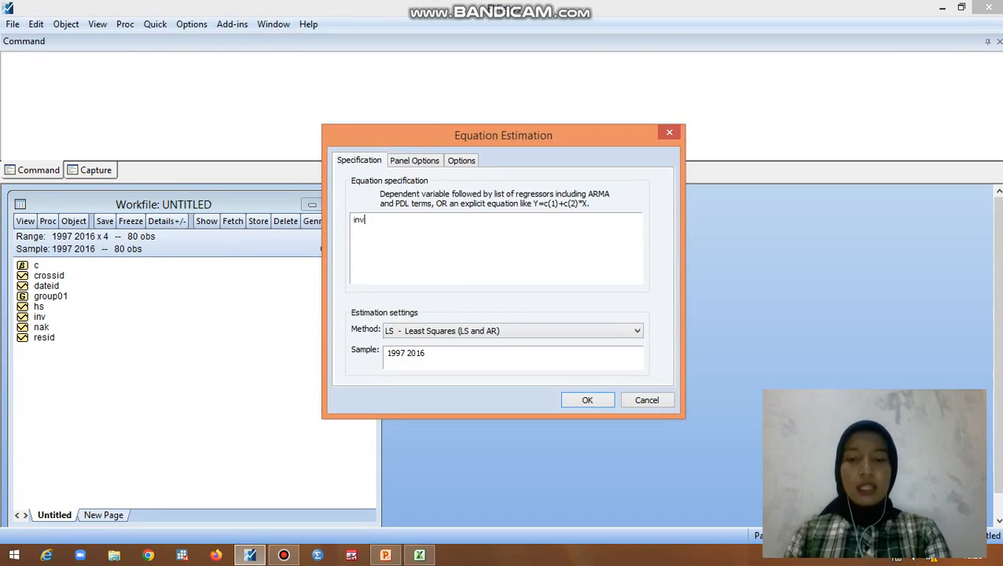
type("c ")
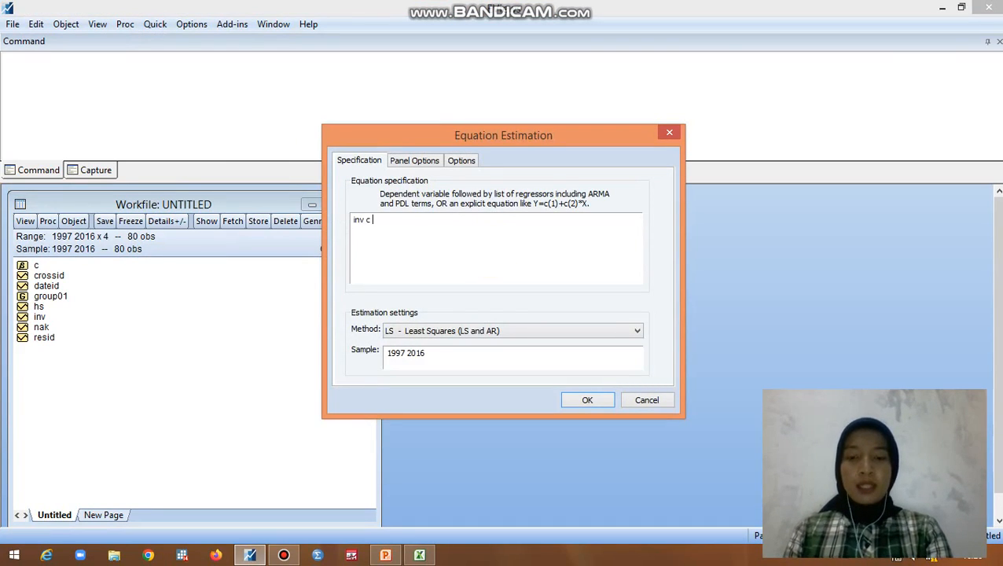
type("hs ")
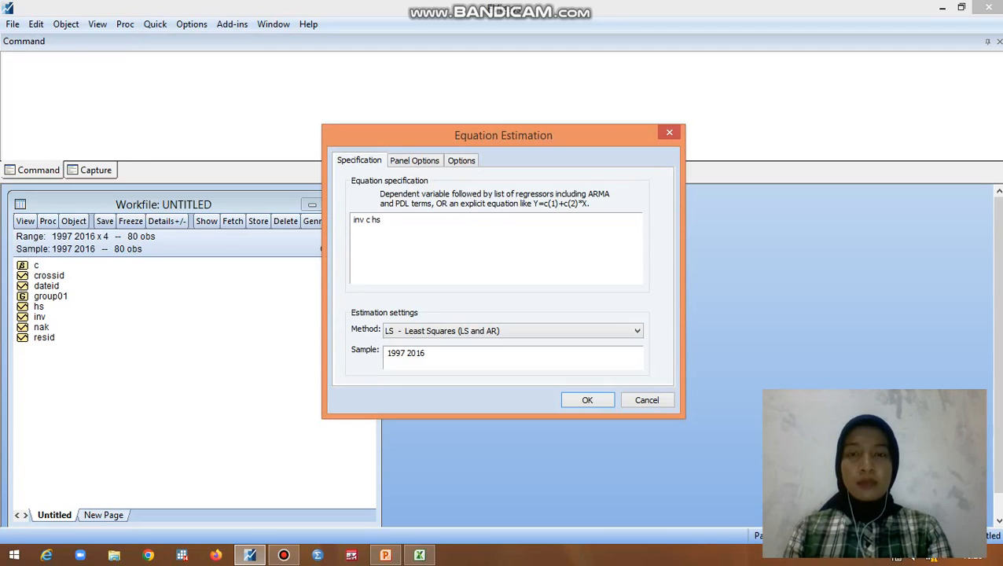
type("nak")
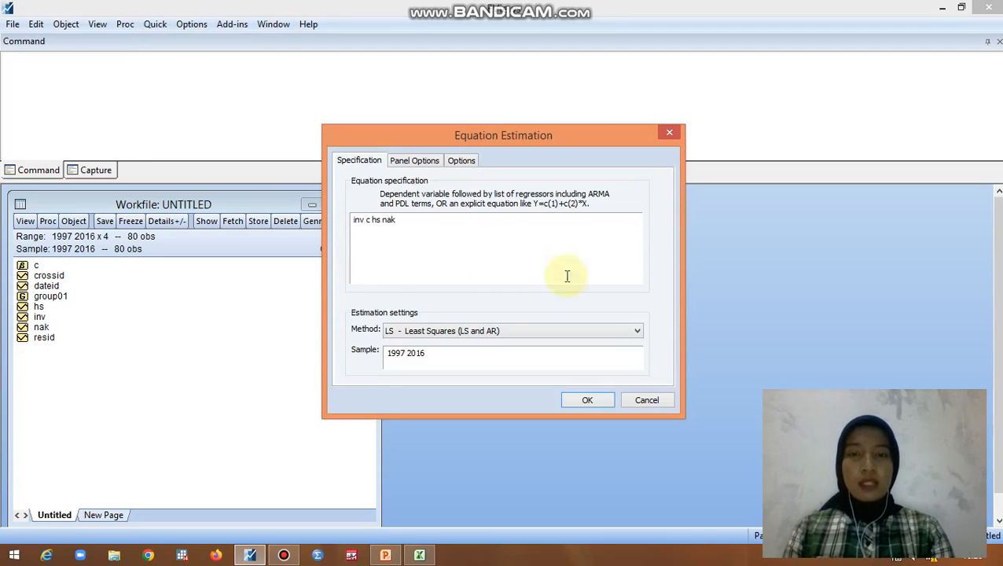
key("Escape")
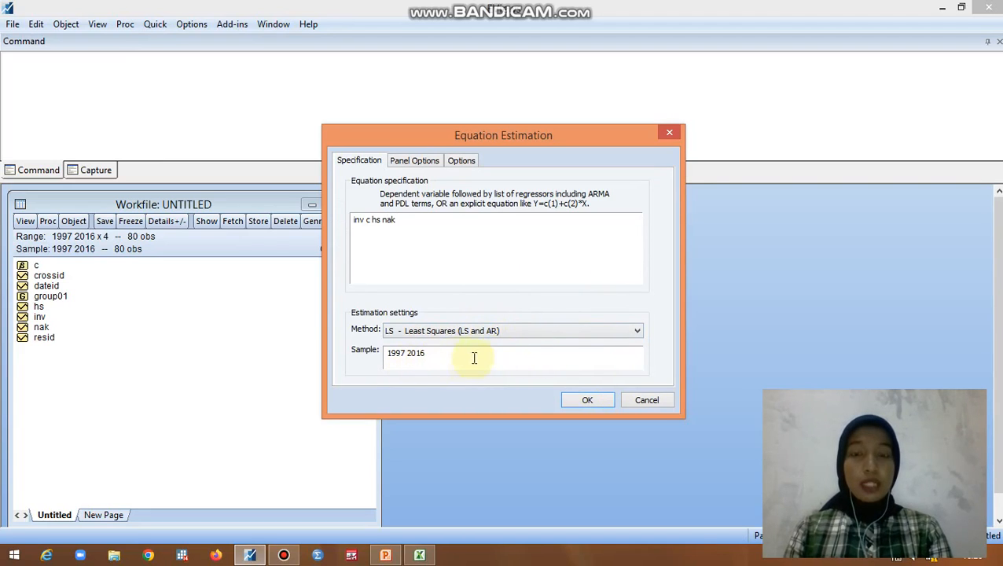
left_click(567, 401)
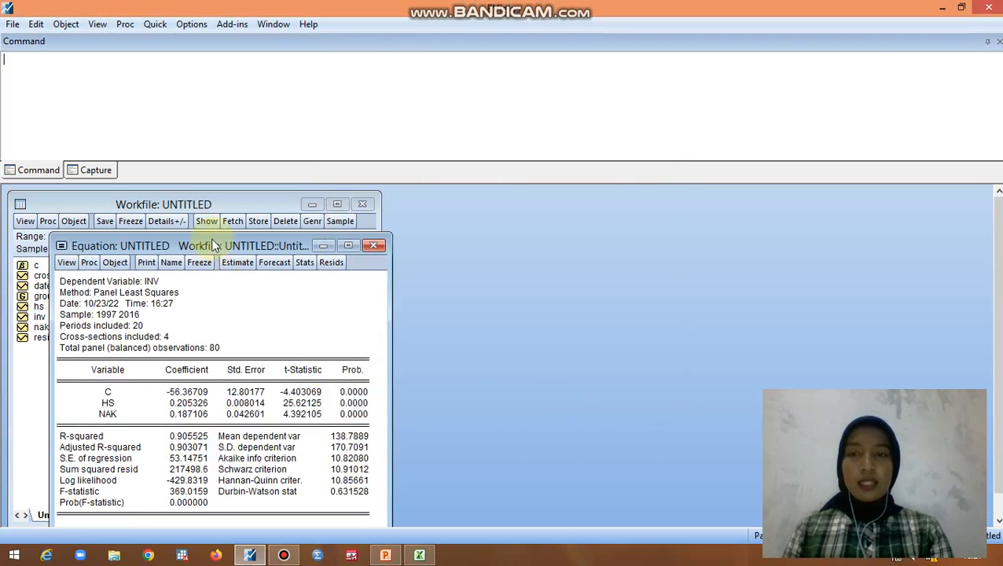
left_click_drag(213, 243, 262, 202)
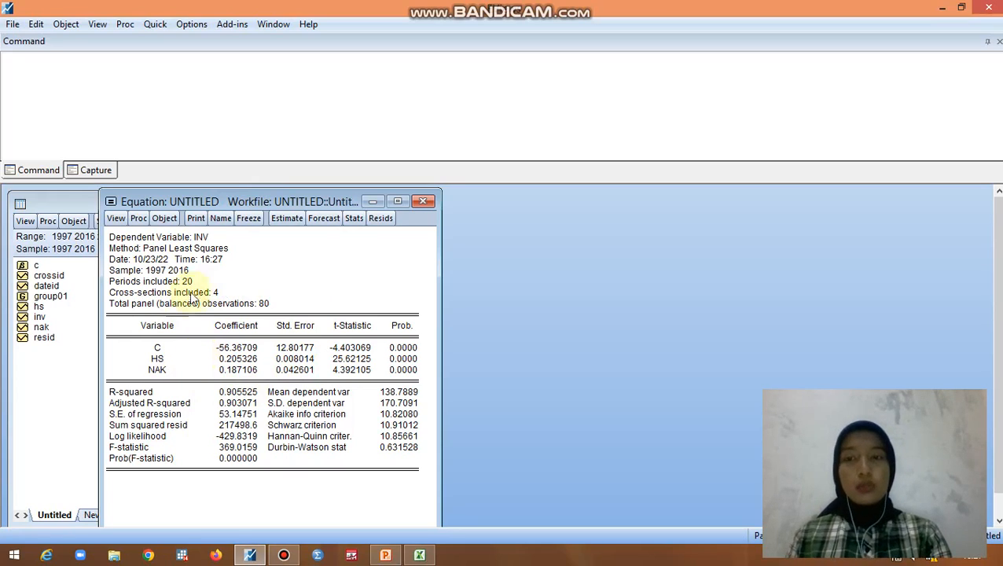
Re-estimate the INV equation with the cross-section effects specification set to Fixed.
left_click(285, 224)
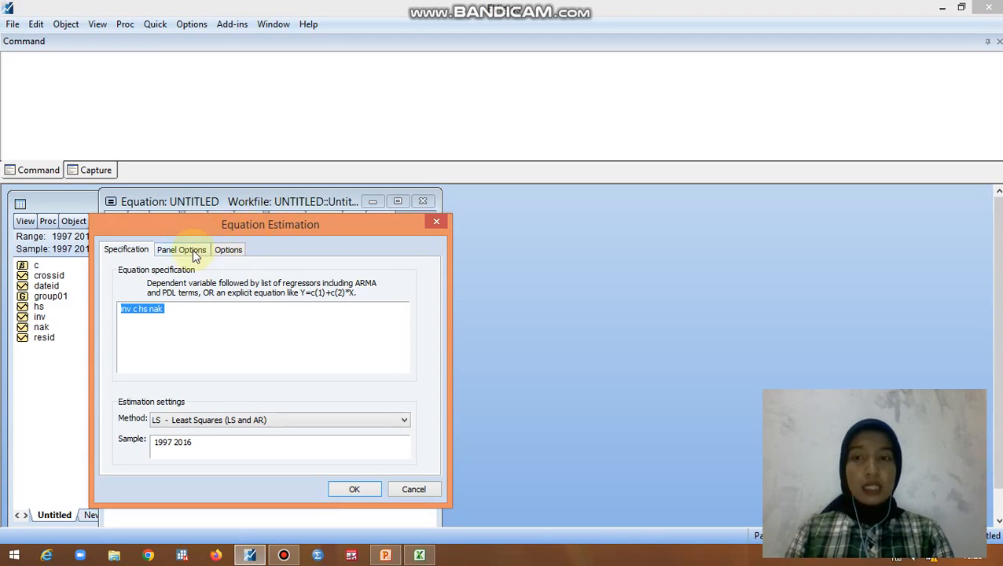
left_click(194, 251)
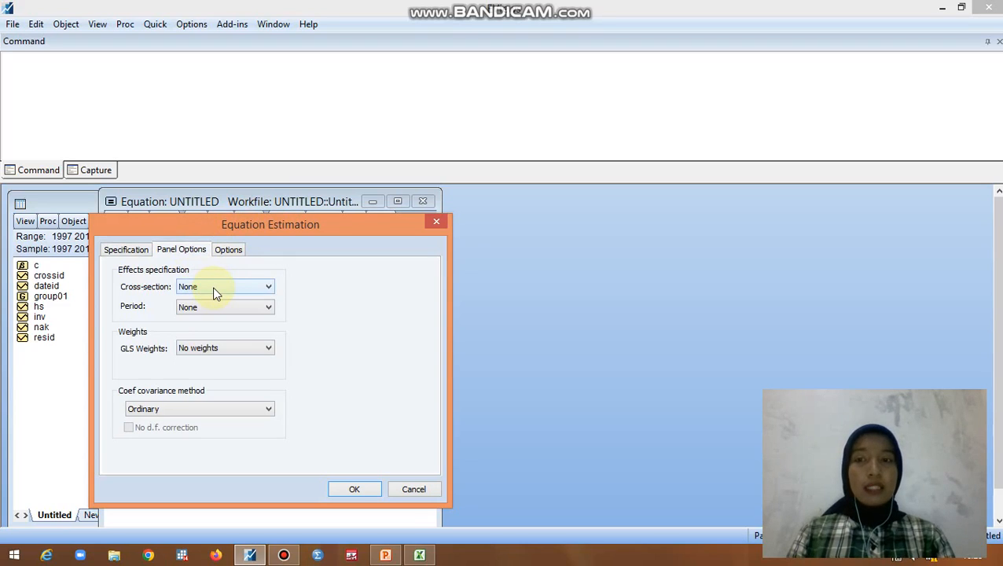
left_click(212, 288)
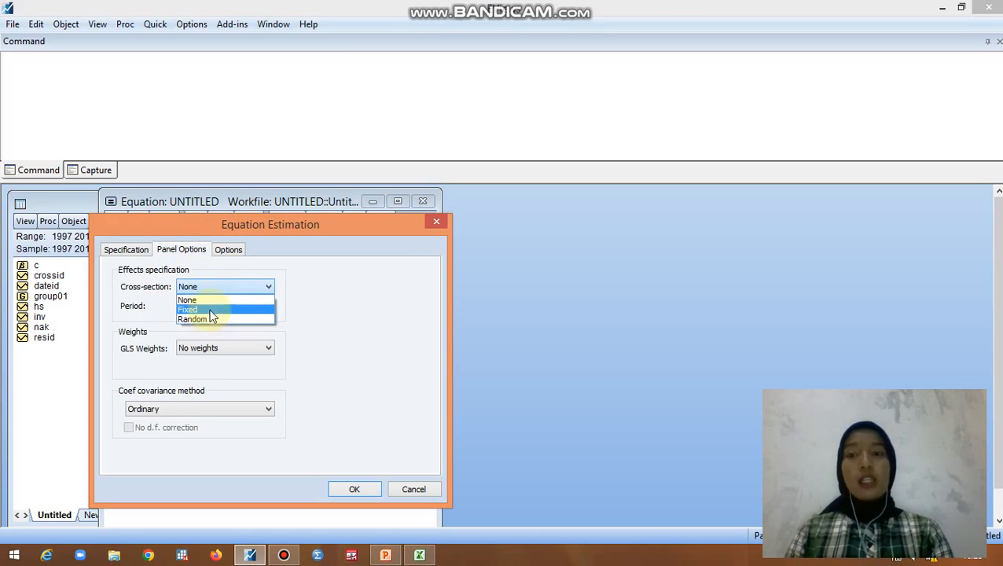
left_click(213, 310)
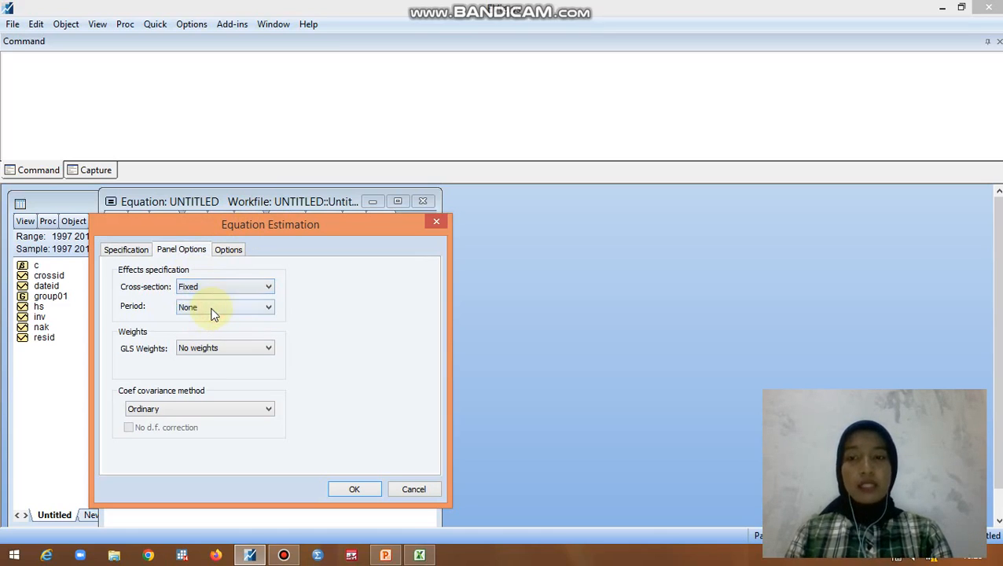
left_click(335, 489)
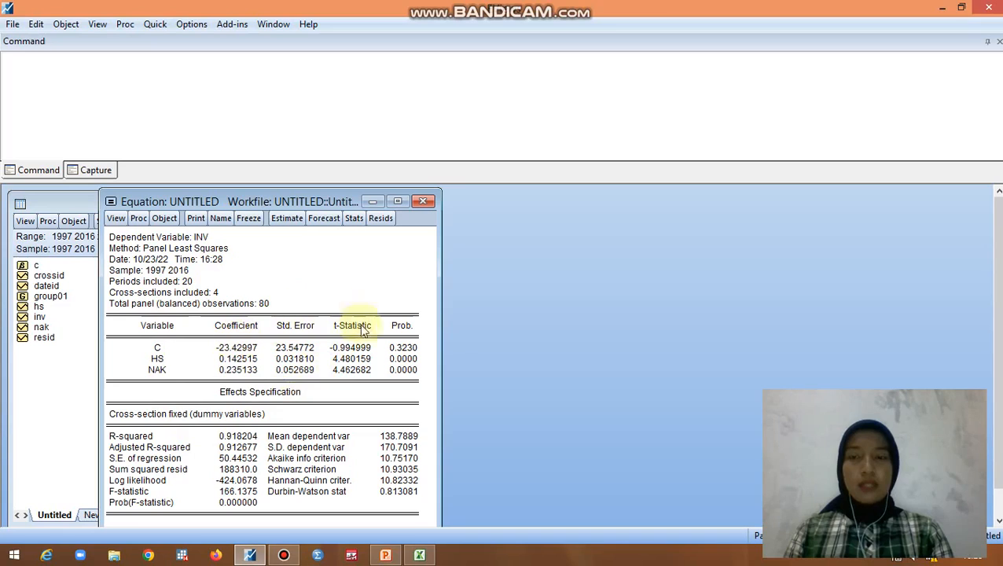
Run the Redundant Fixed Effects - Likelihood Ratio test on the fixed-effects equation.
left_click(114, 219)
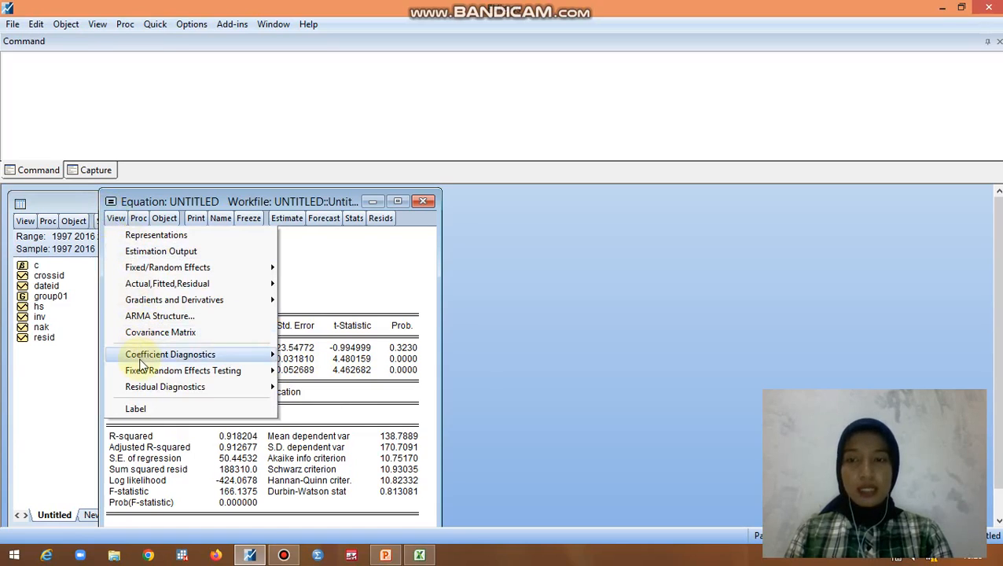
mouse_move(139, 371)
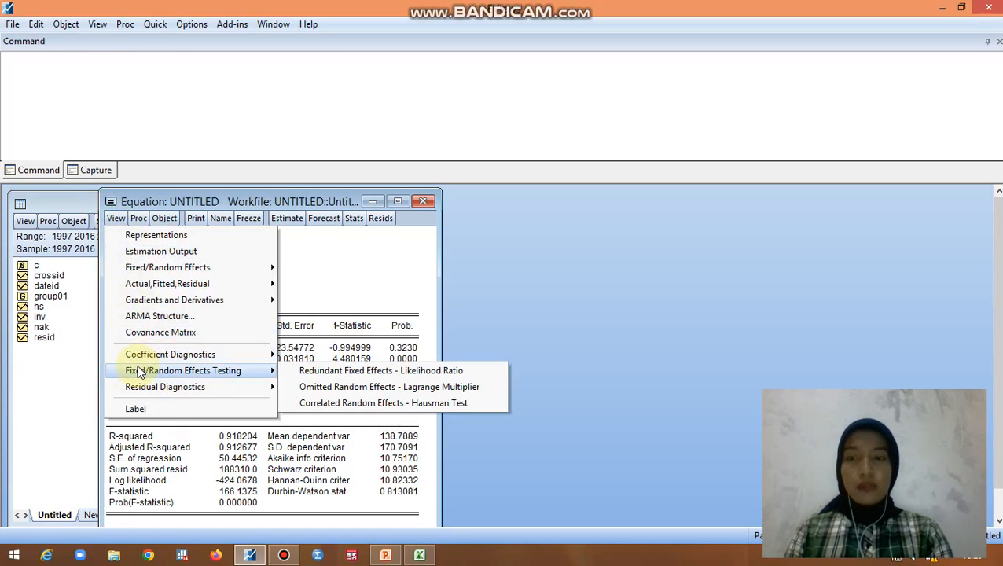
left_click(299, 372)
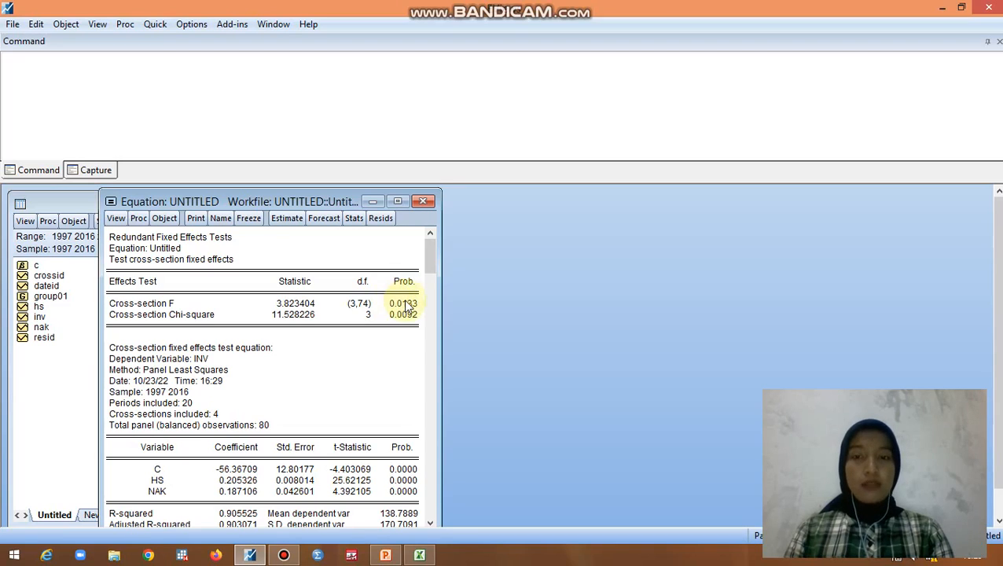
Re-estimate the INV equation with the cross-section effects specification set to Random.
left_click(287, 222)
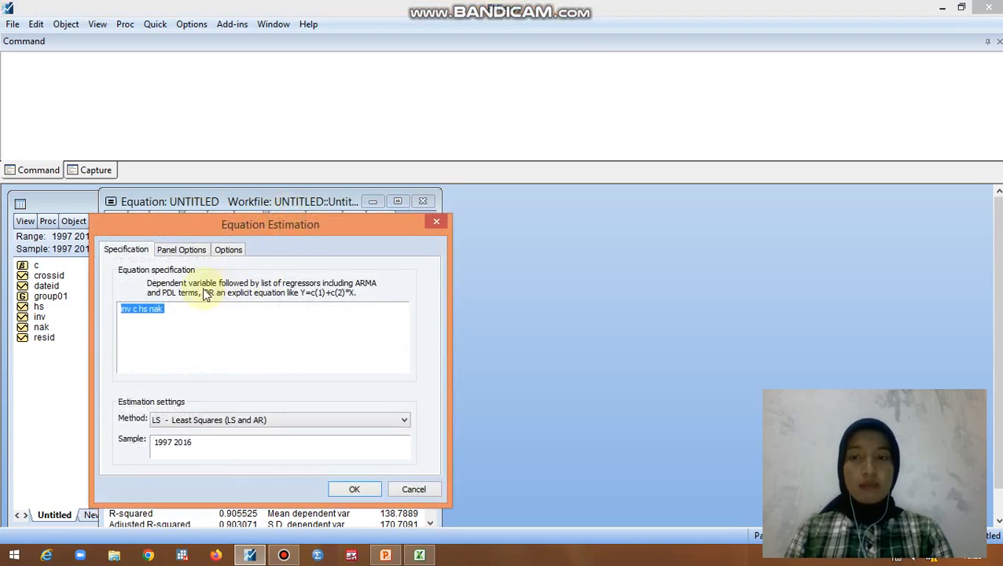
left_click(186, 250)
left_click(203, 286)
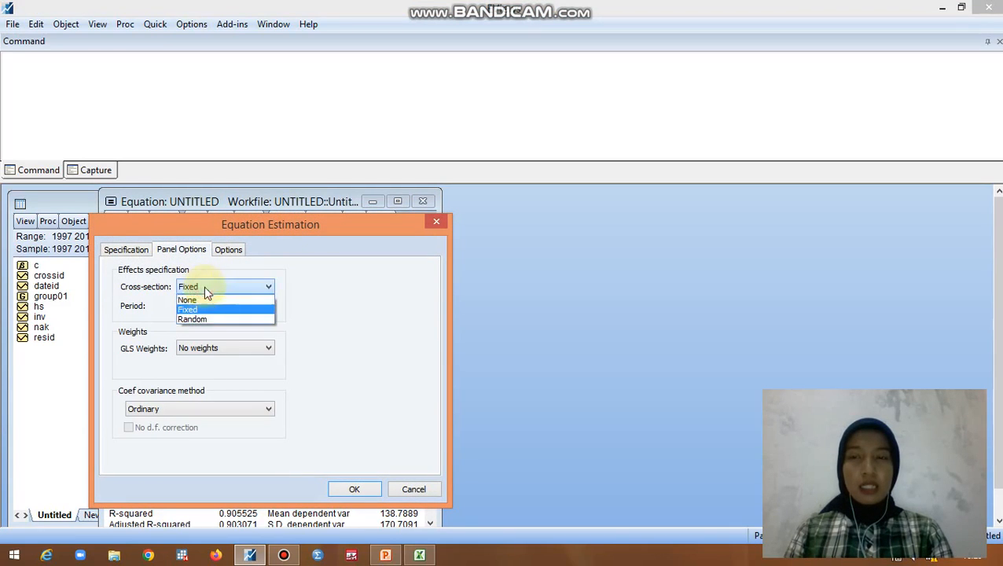
left_click(202, 316)
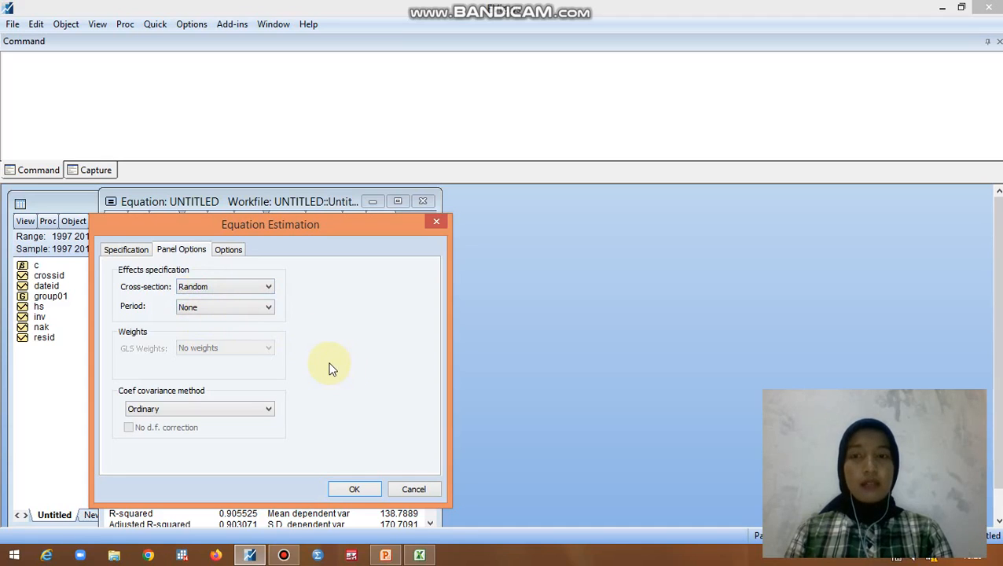
left_click(351, 491)
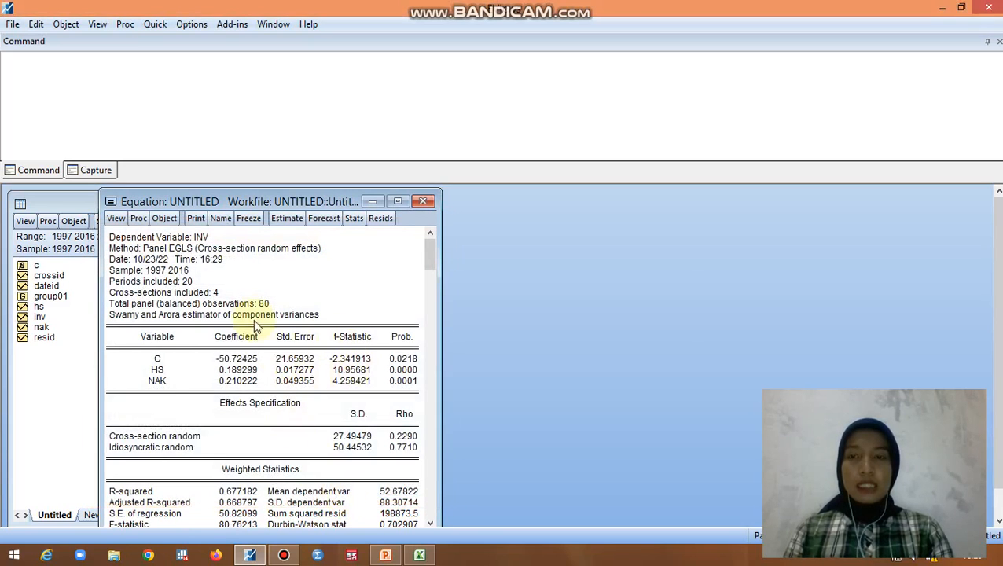
Run the Correlated Random Effects - Hausman Test on the random-effects equation.
left_click(116, 219)
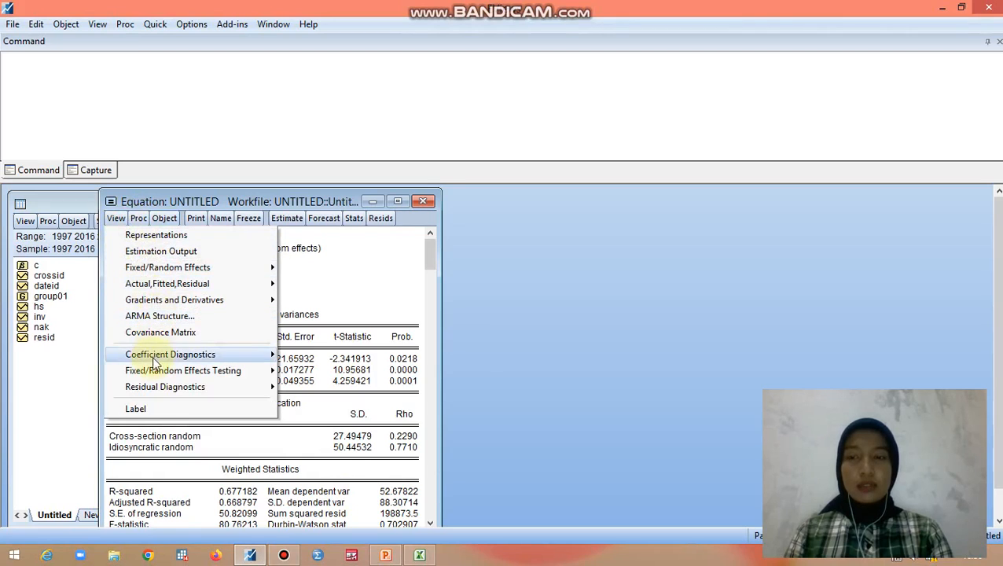
mouse_move(154, 373)
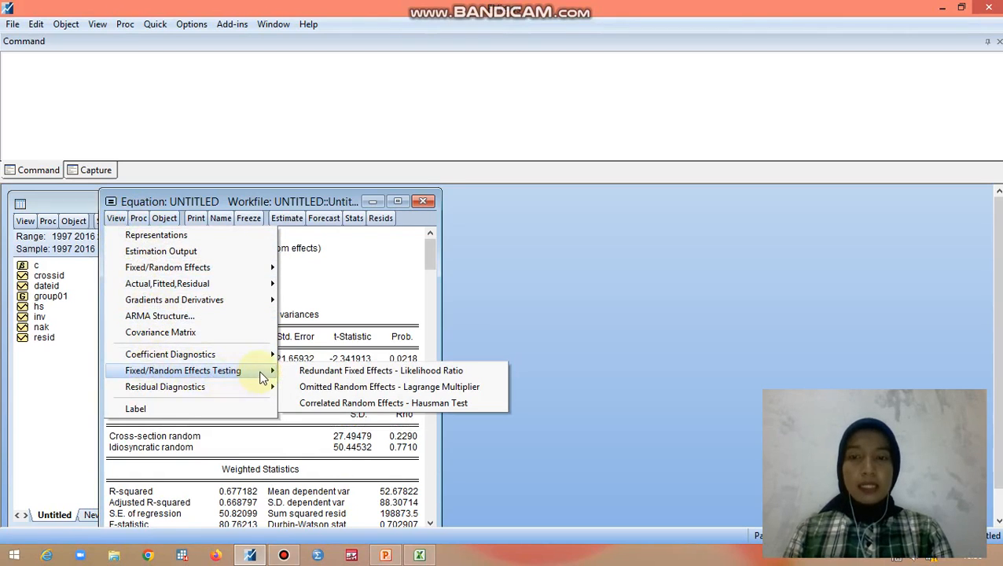
left_click(321, 403)
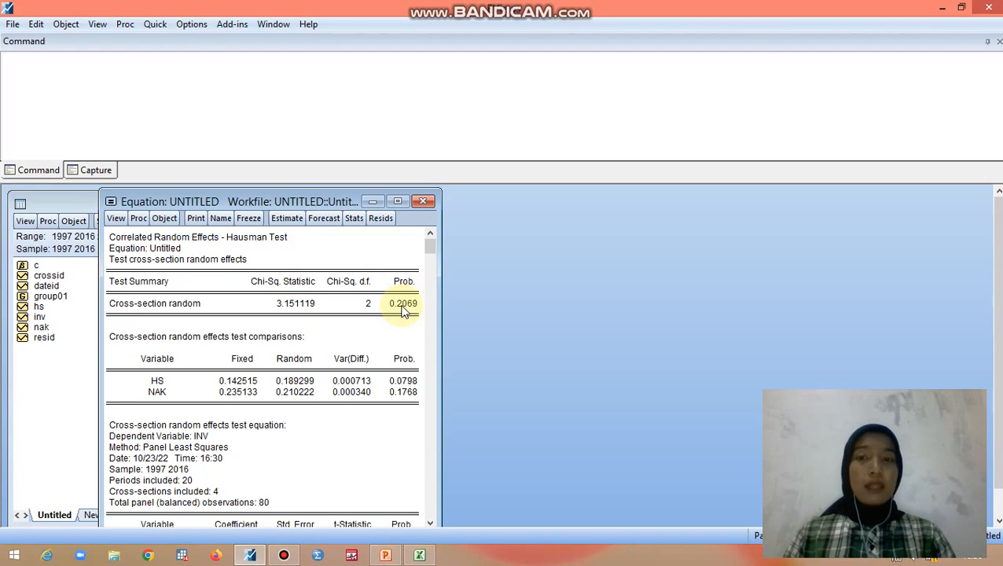
Estimate the equation again with cross-section Random effects to replace the Hausman output, and shift the equation window slightly.
left_click(288, 219)
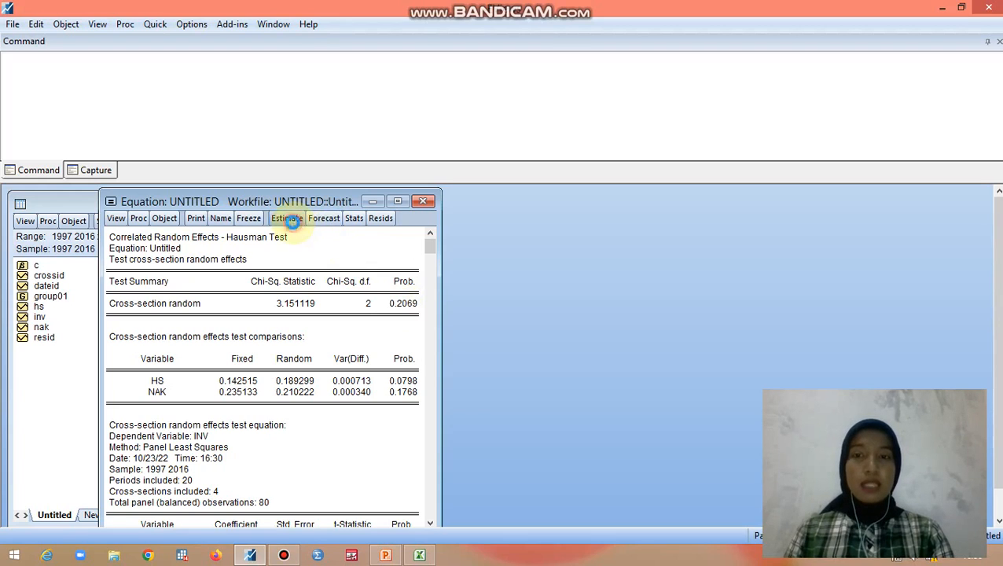
left_click(189, 250)
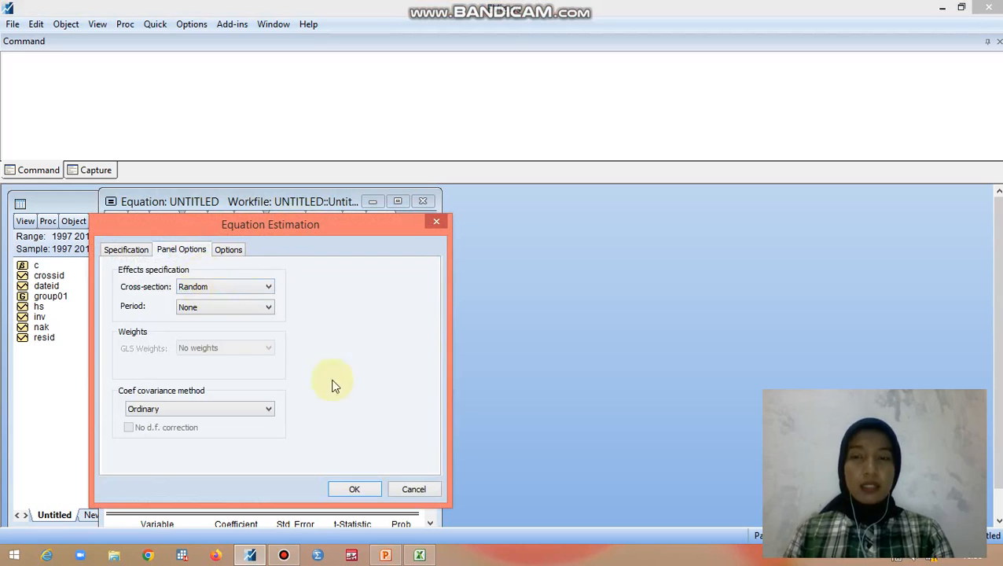
left_click(355, 489)
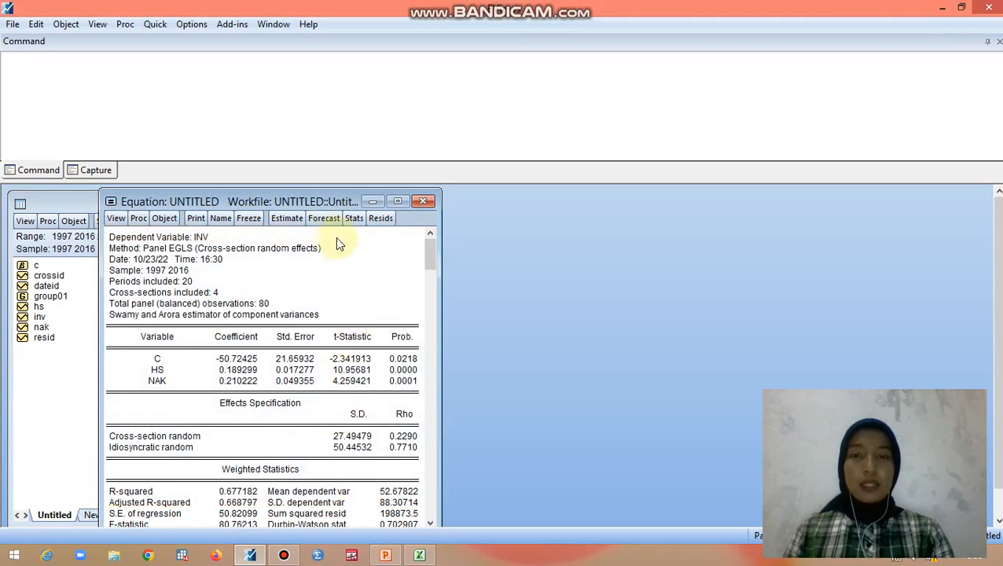
left_click_drag(329, 203, 334, 193)
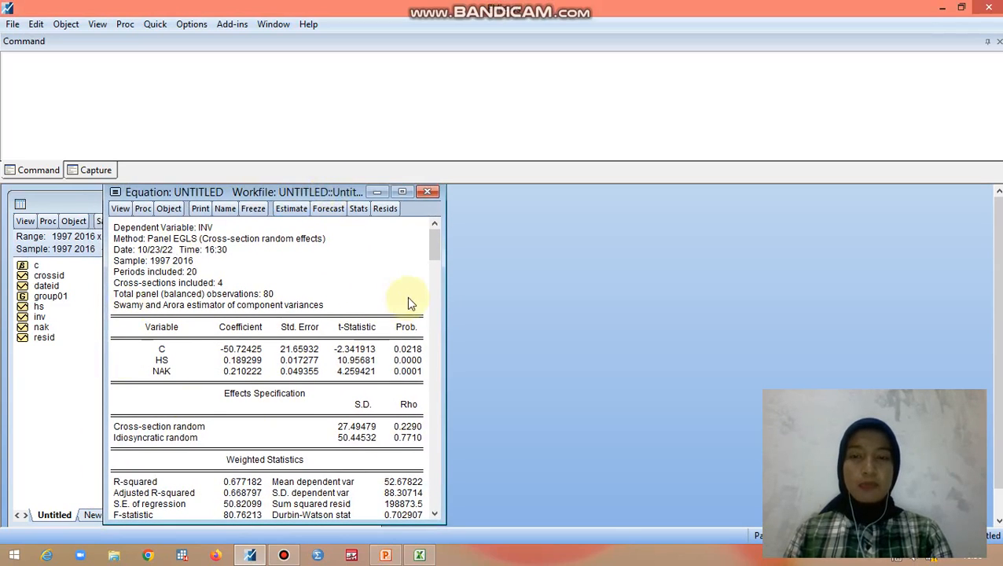
left_click_drag(438, 248, 440, 275)
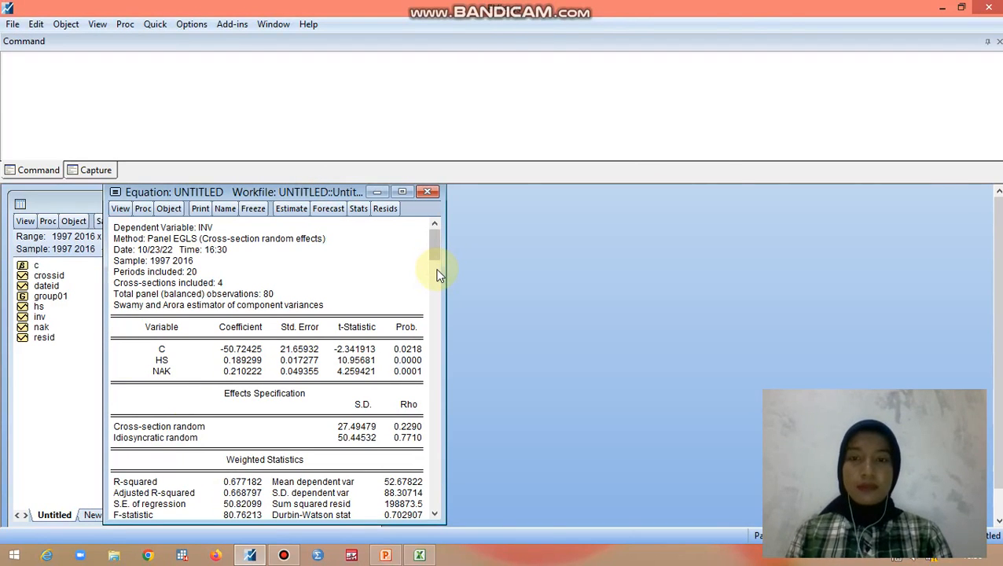
Arrange EViews and the PowerPoint Interpretasi Model slide side by side, shrink the EViews window, and bring the regression's weighted statistics into view.
key("super+Right")
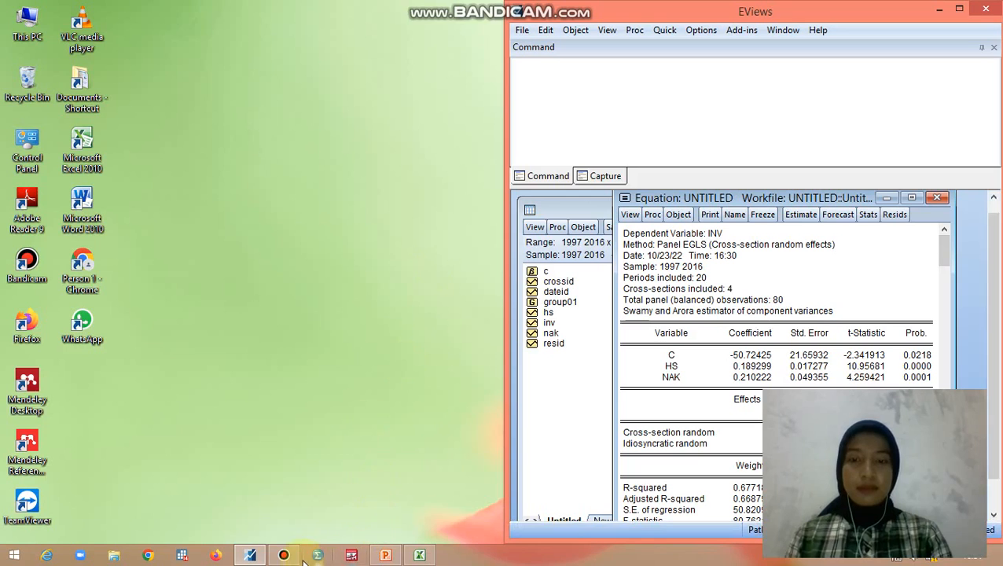
left_click(397, 558)
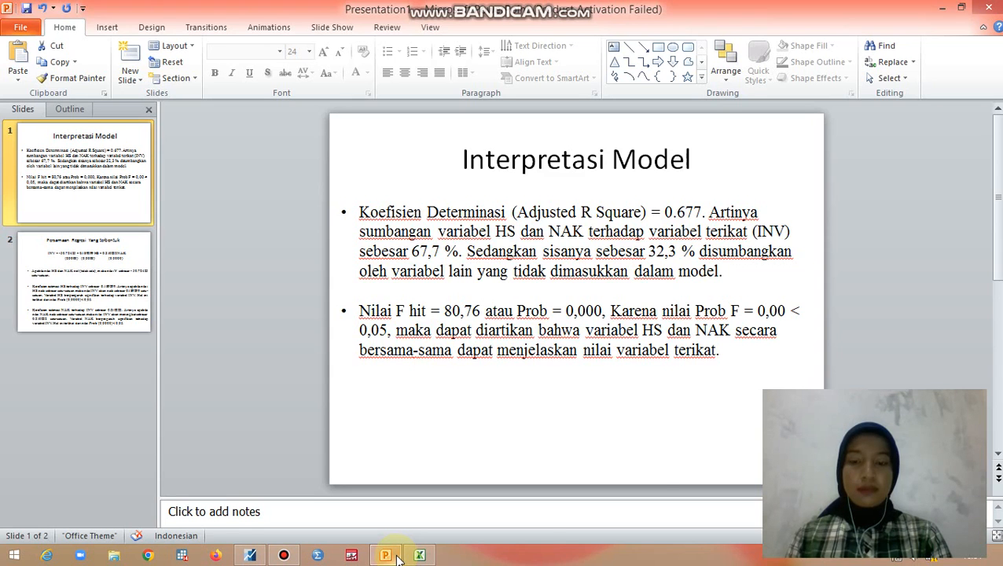
key("super+Left")
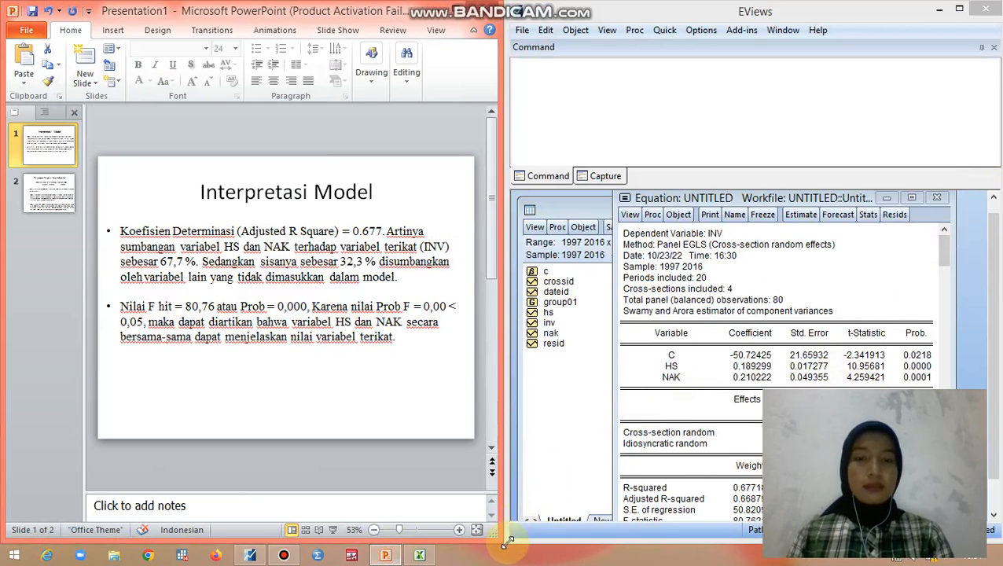
left_click_drag(508, 543, 544, 407)
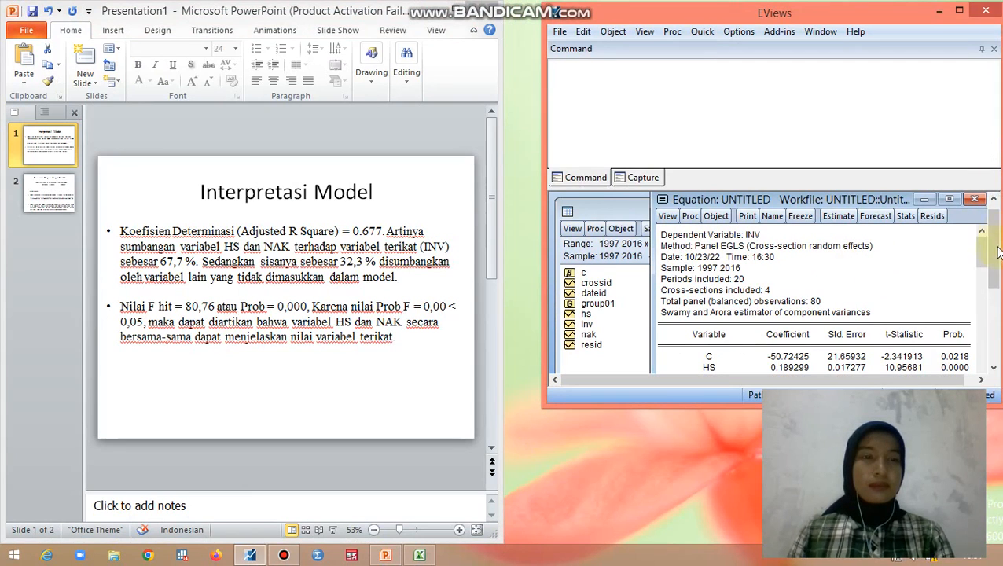
left_click_drag(995, 249, 998, 314)
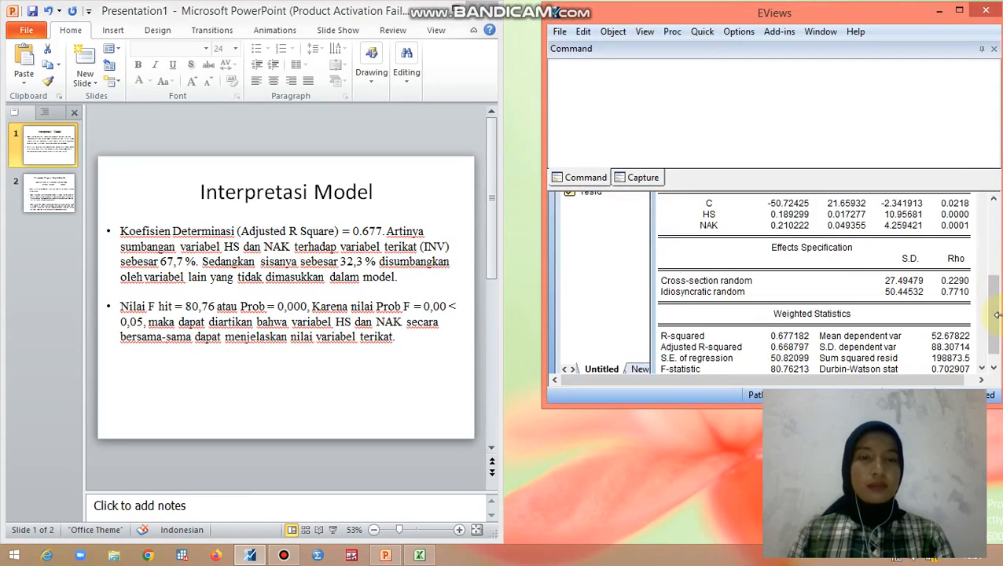